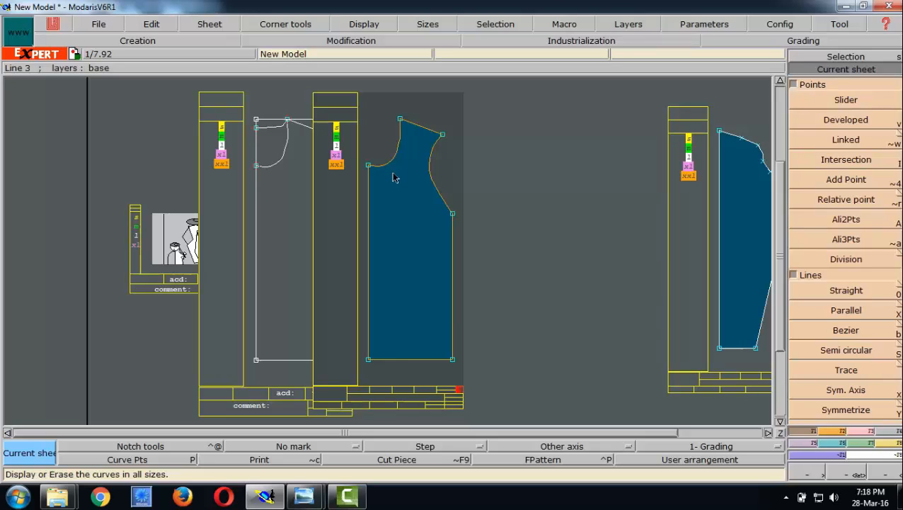
- Activate the grading Control tool and keep the current Windows color scheme with no further reminders
key(F6)
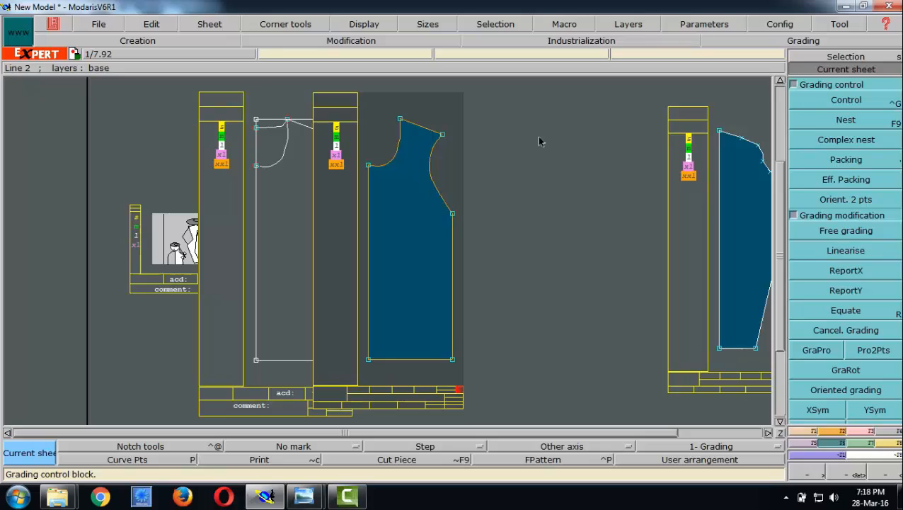
click(855, 102)
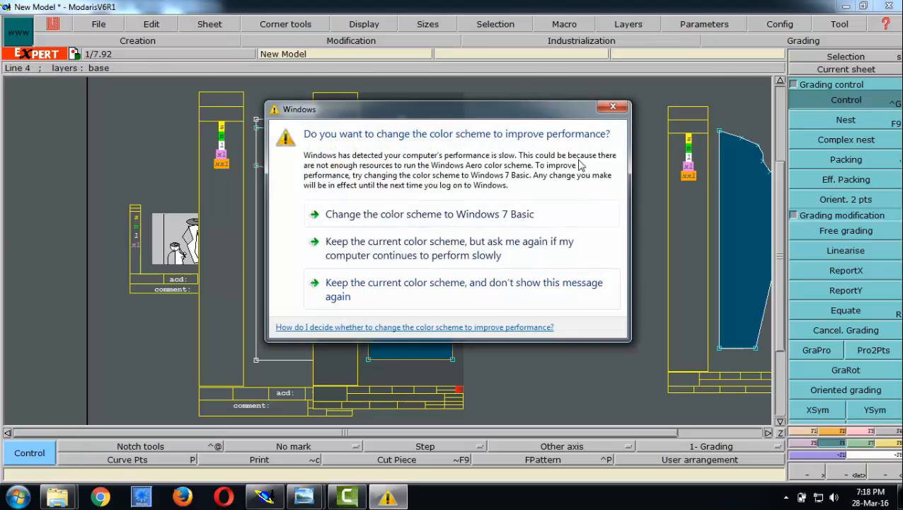
click(403, 289)
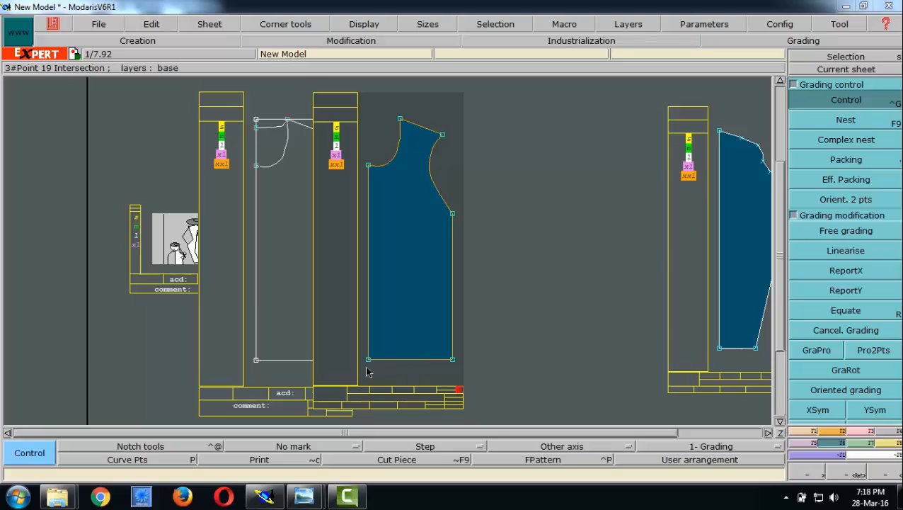
- Review the ddx/ddy direction diagram and the garment measurement chart in Windows Photo Viewer, and return to Modaris
mouse_move(304, 495)
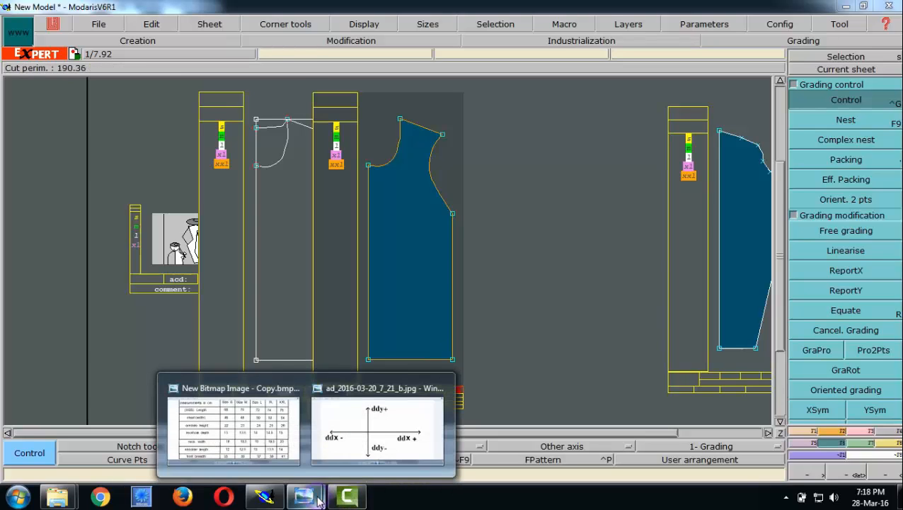
click(386, 433)
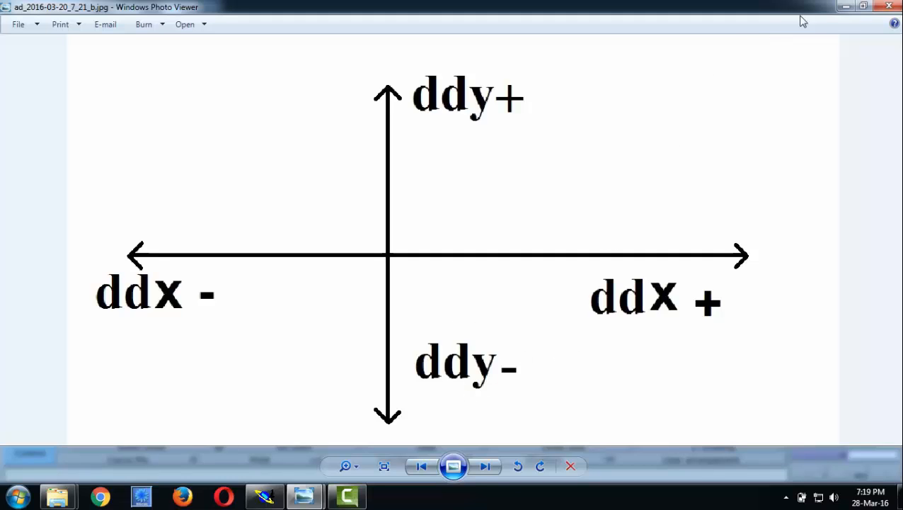
click(845, 7)
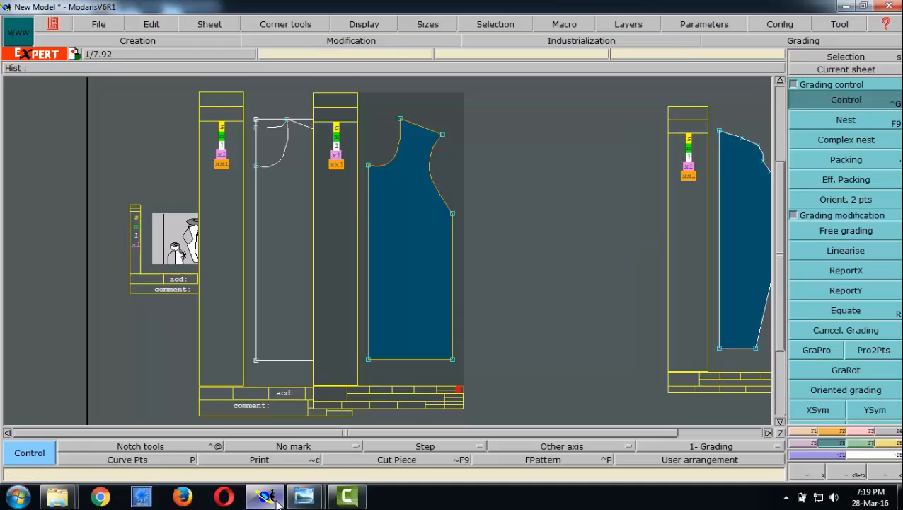
mouse_move(305, 497)
click(181, 424)
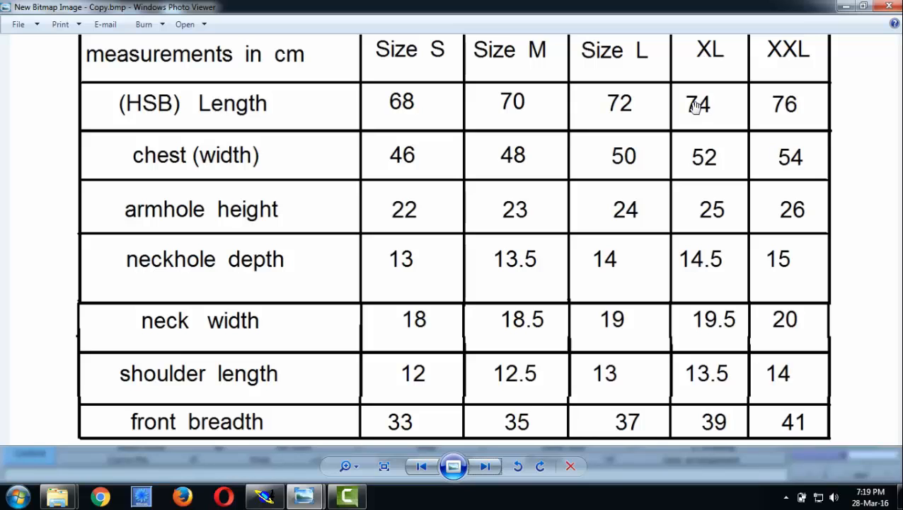
click(265, 498)
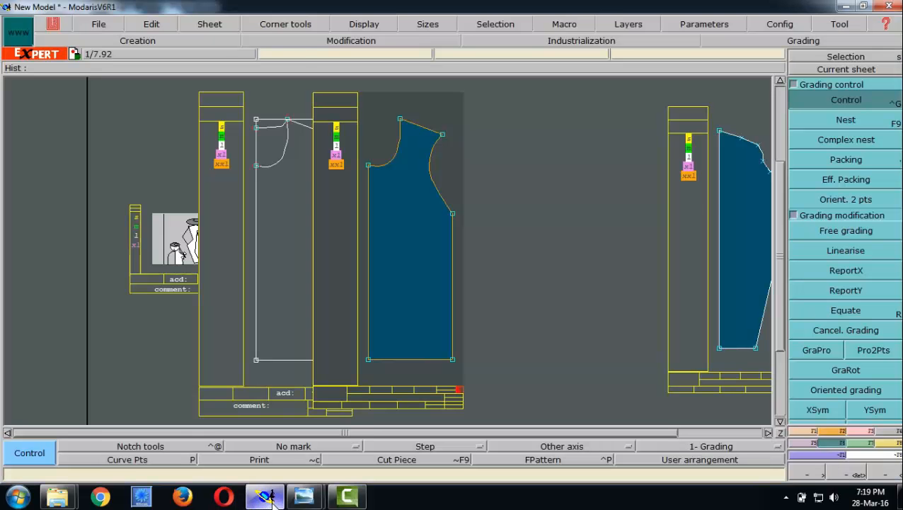
- Open the grading table of the blue body piece's lower-left hem point with Control and examine its ddx increments between sizes
click(873, 103)
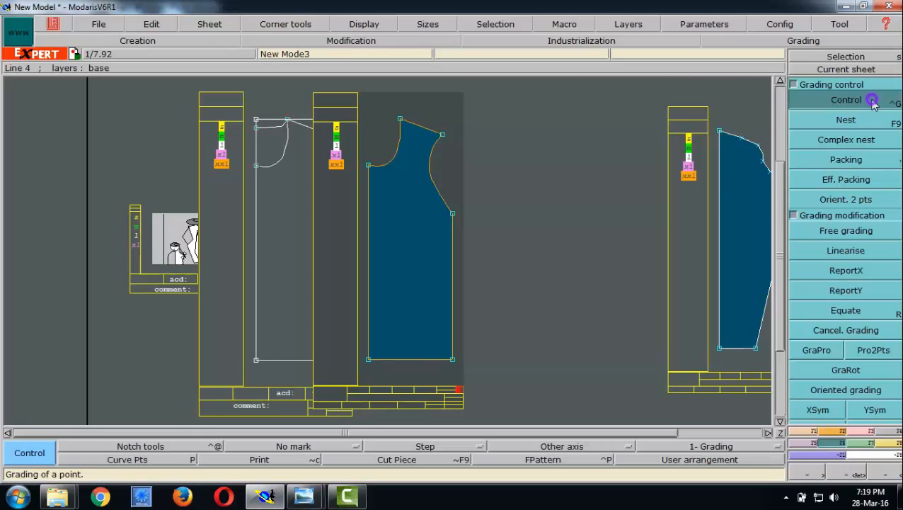
click(368, 360)
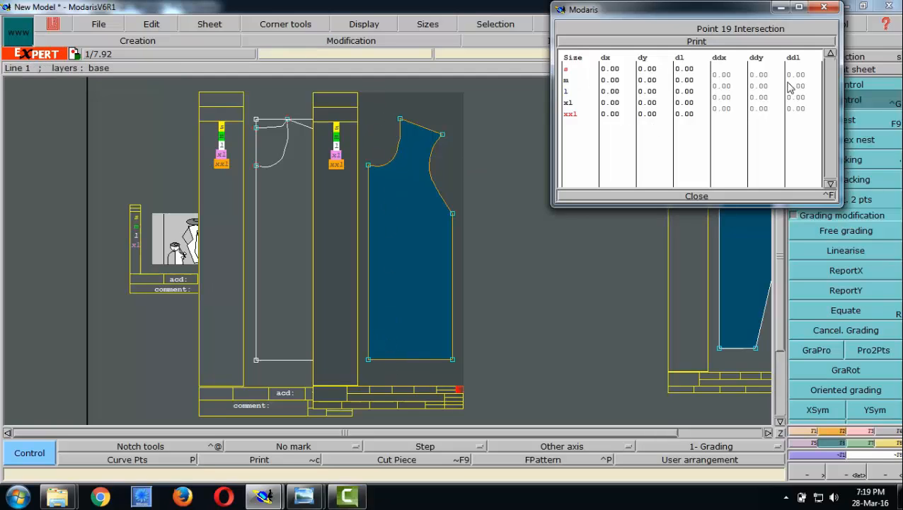
click(722, 75)
click(607, 71)
click(609, 77)
click(722, 85)
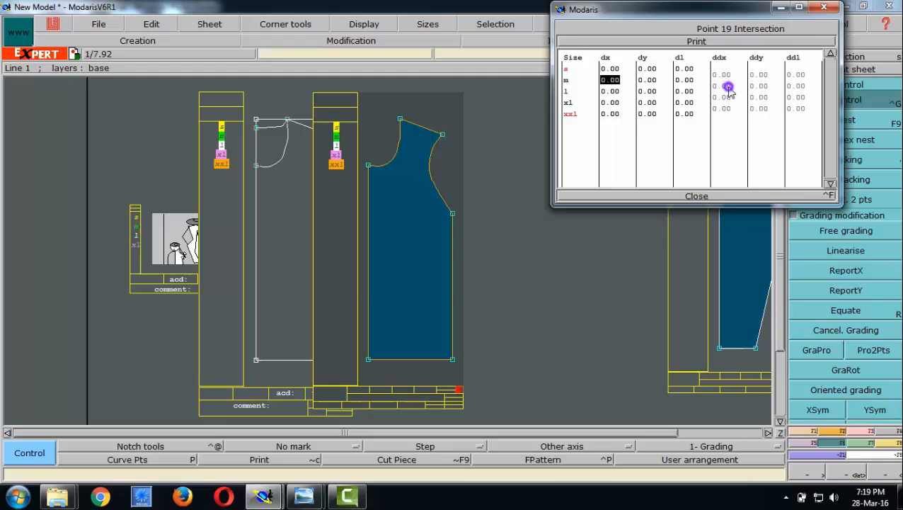
click(609, 81)
click(609, 81)
click(722, 96)
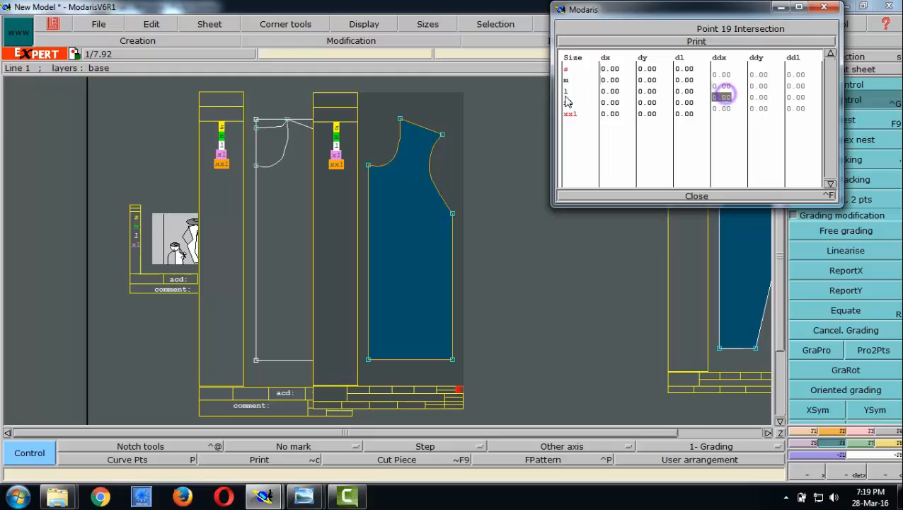
click(603, 93)
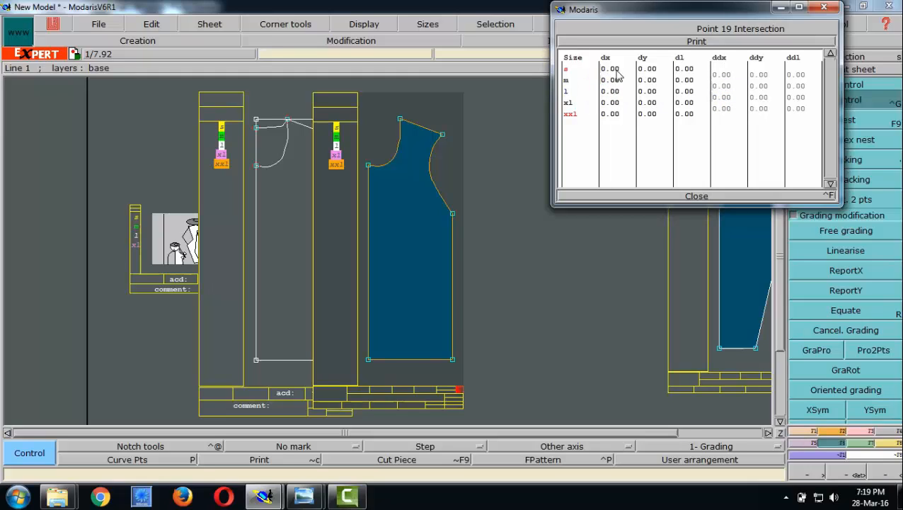
- Examine the hem point's ddy increments against its dy values for the smaller sizes
click(758, 74)
click(647, 69)
click(650, 80)
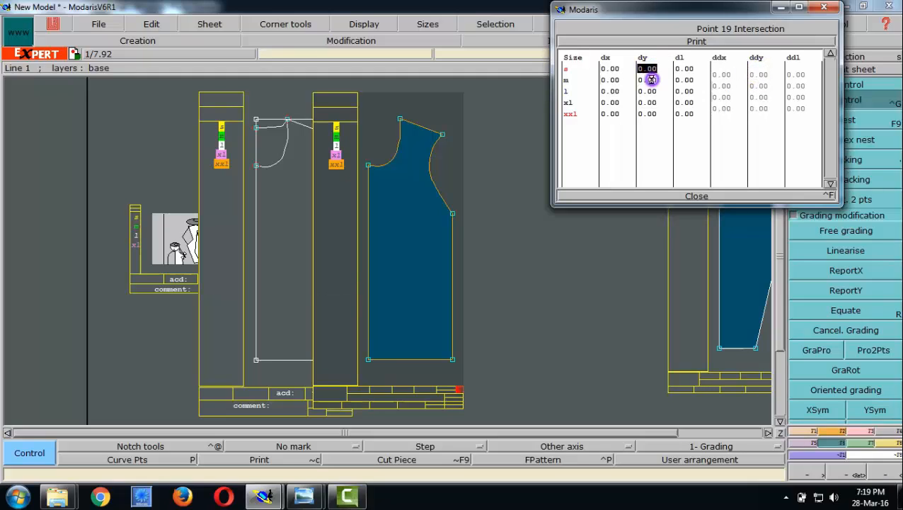
click(758, 74)
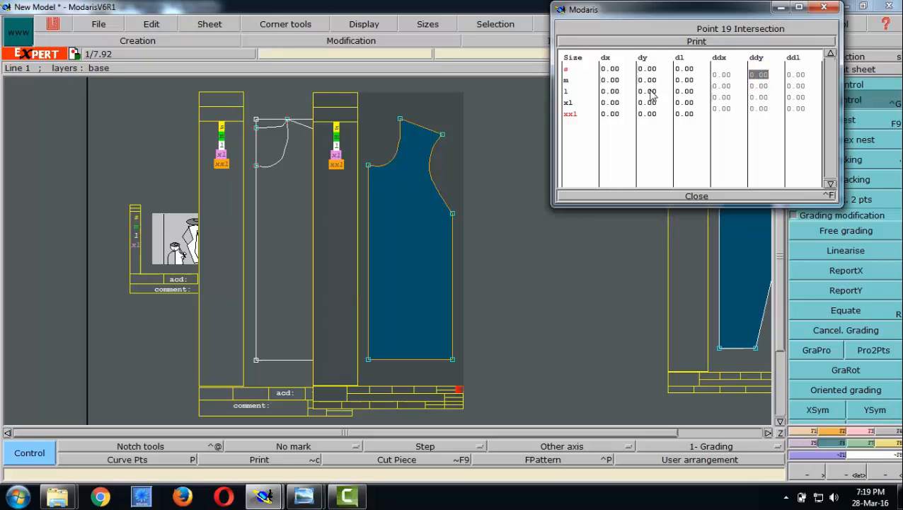
click(758, 86)
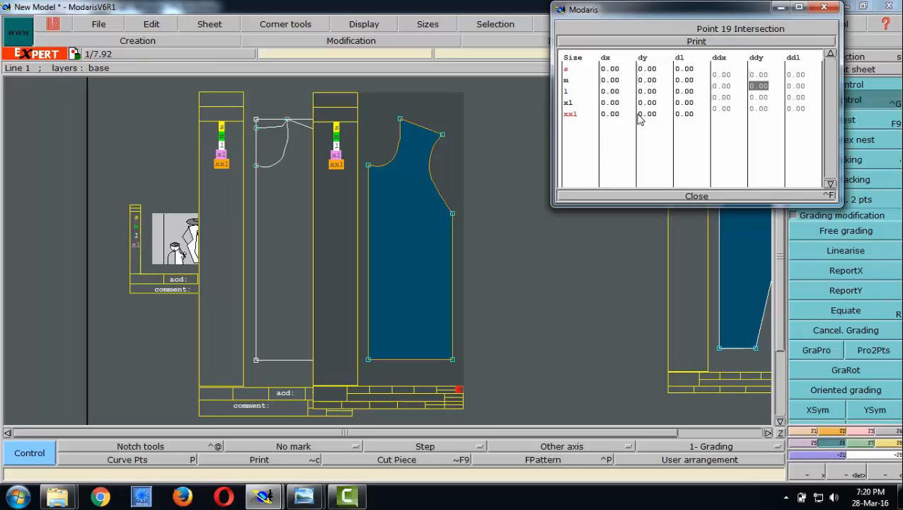
- Check the size-to-size measurements in the chart in Windows Photo Viewer against the ddy column, and return to the Modaris grading table
mouse_move(305, 489)
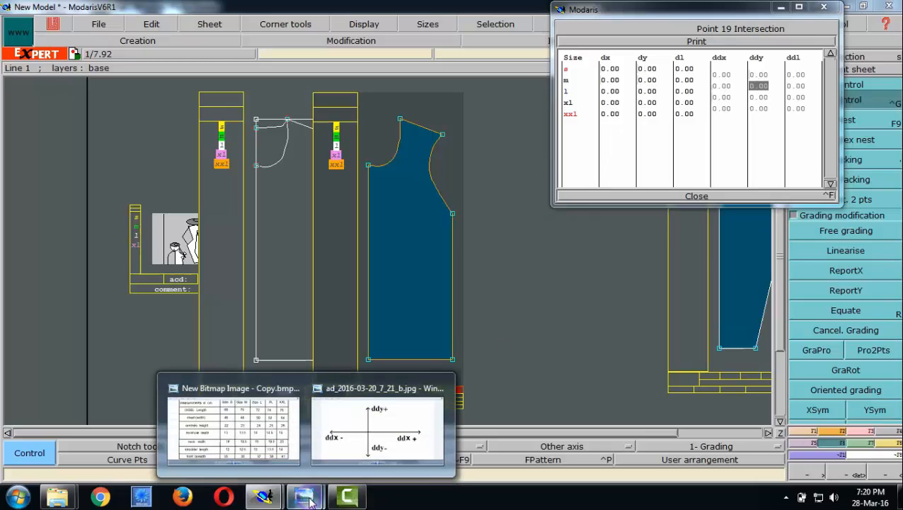
click(224, 444)
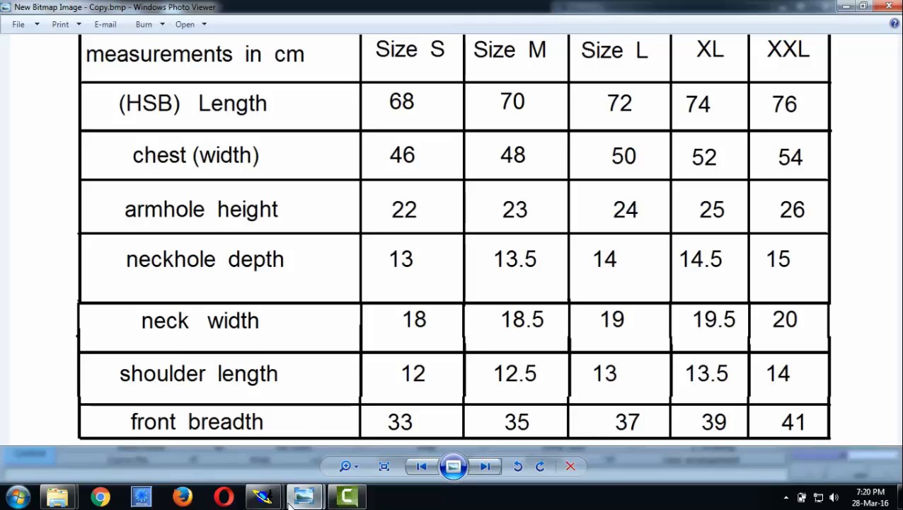
mouse_move(262, 496)
click(213, 425)
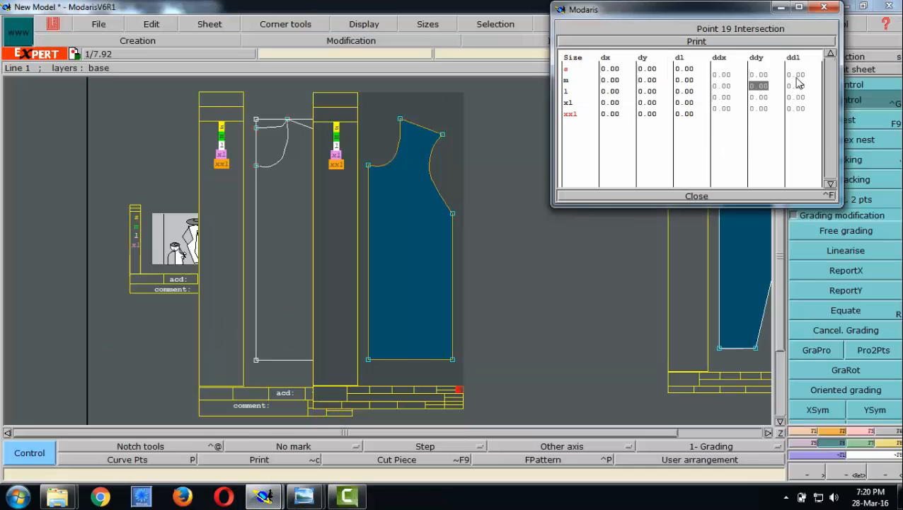
click(759, 74)
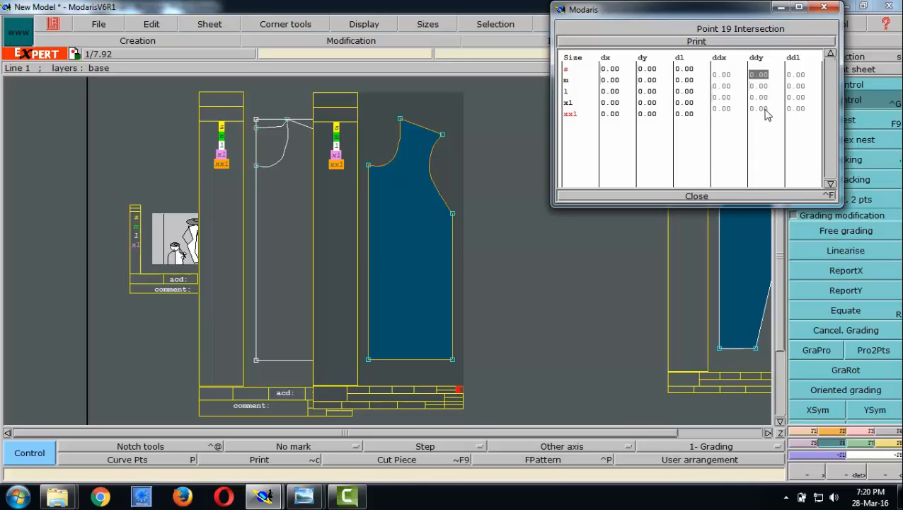
mouse_move(318, 490)
click(228, 423)
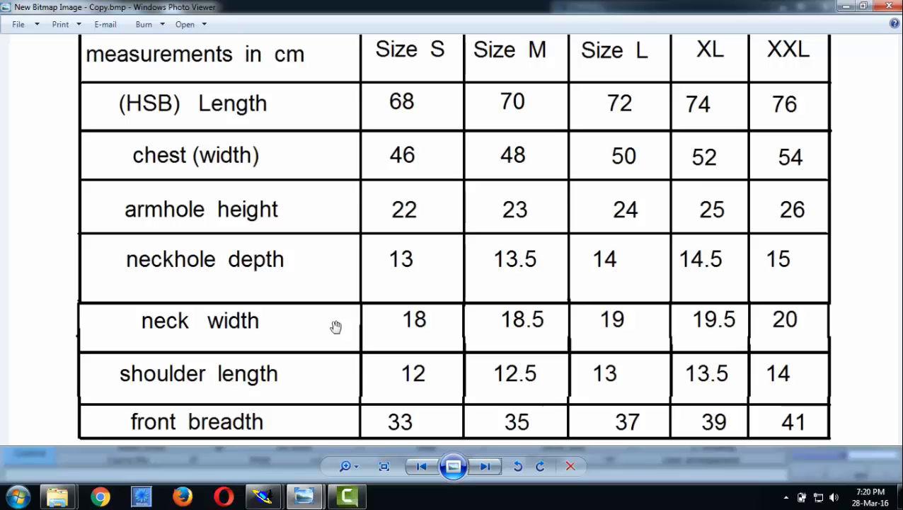
click(267, 499)
click(320, 429)
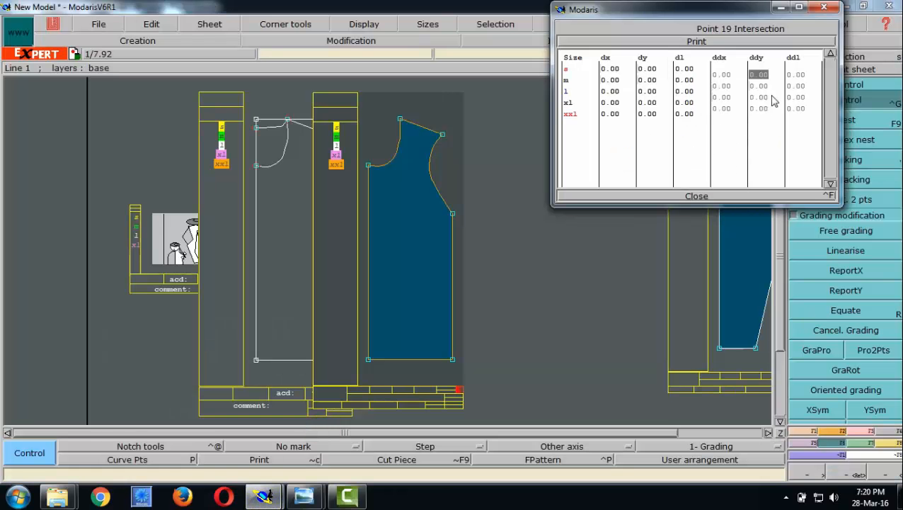
- Set ddy to -2 for all size intervals of the lower-left hem point and close its grading table
drag(766, 106, 752, 76)
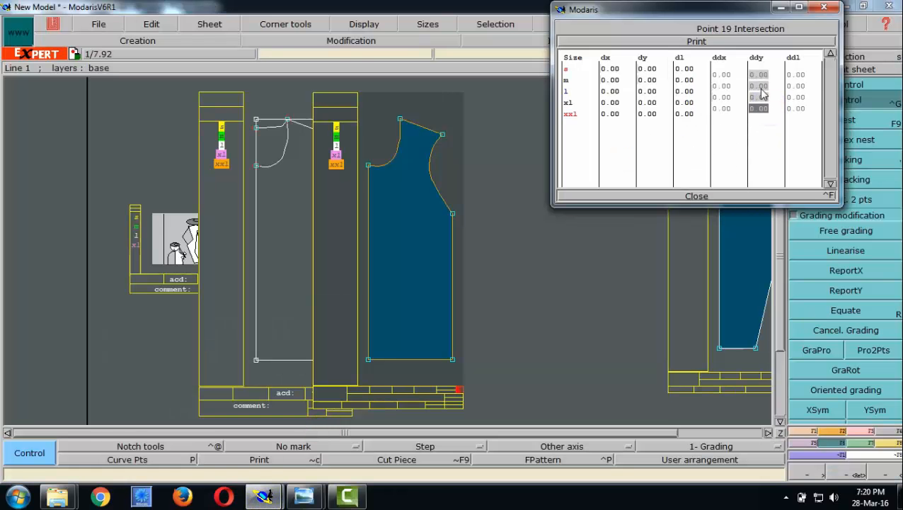
text(-2)
key(Return)
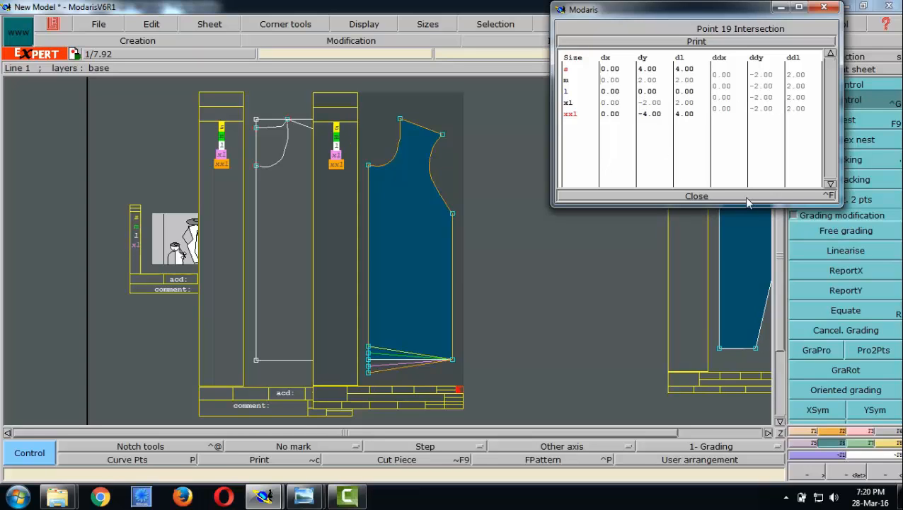
click(696, 196)
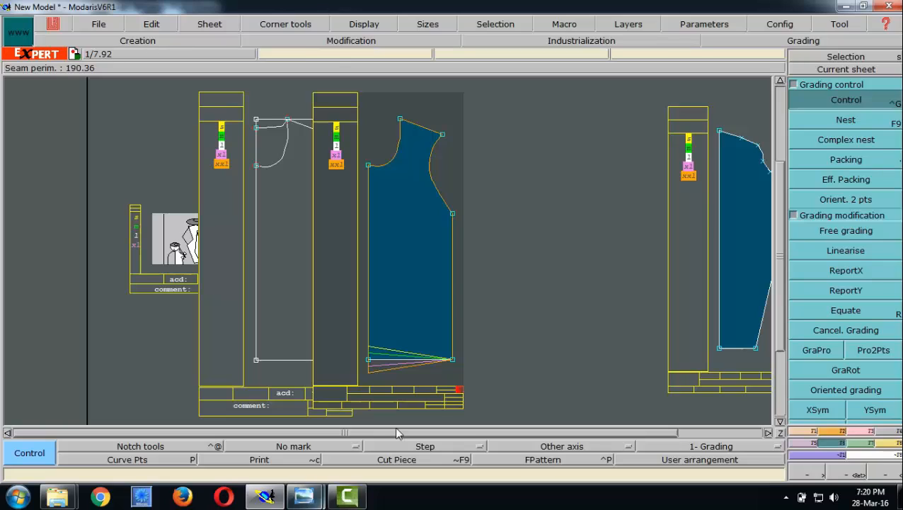
- Copy the vertical grading of the lower-left hem point to the lower-right hem point with ReportY
click(835, 289)
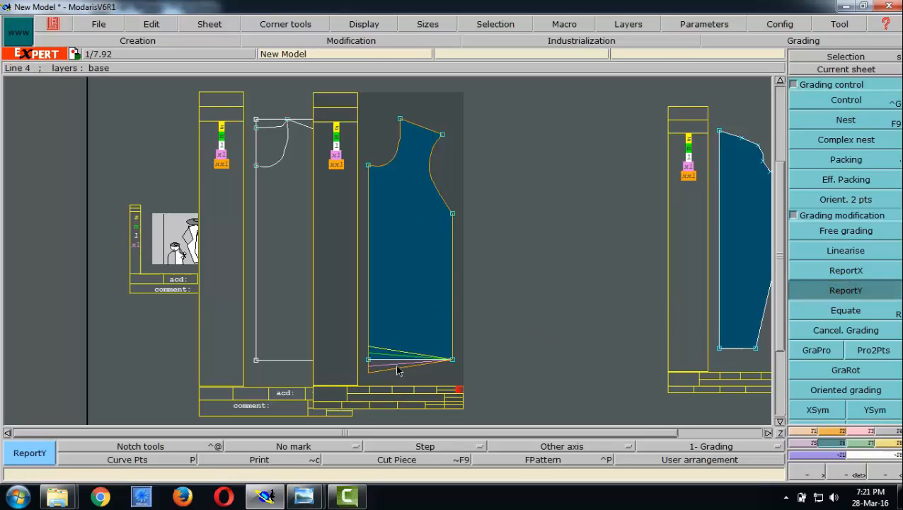
click(368, 364)
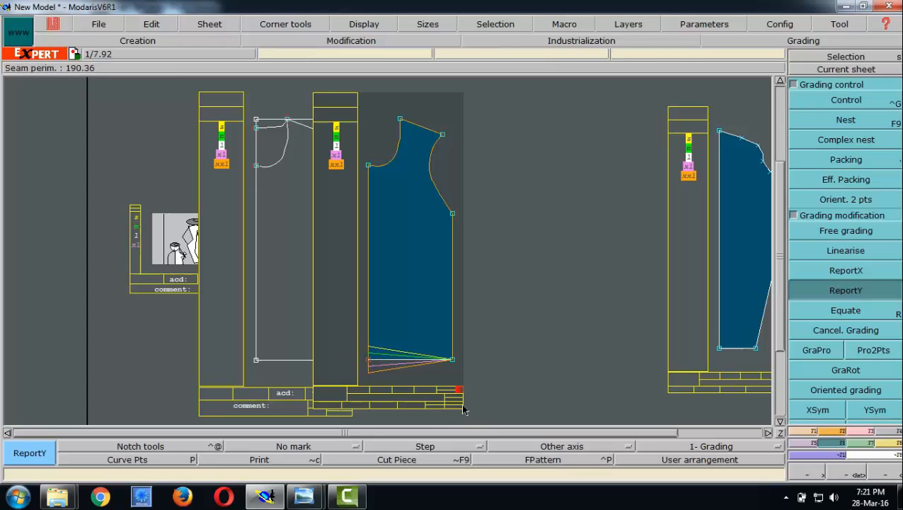
click(453, 361)
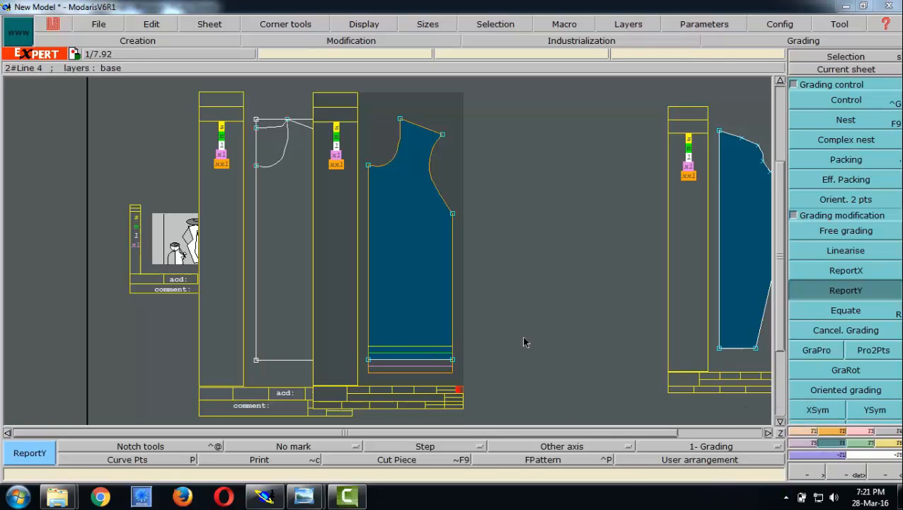
- Open the underarm point's grading table with Control, and consult the ddx/ddy direction diagram and measurement chart in Windows Photo Viewer
click(840, 104)
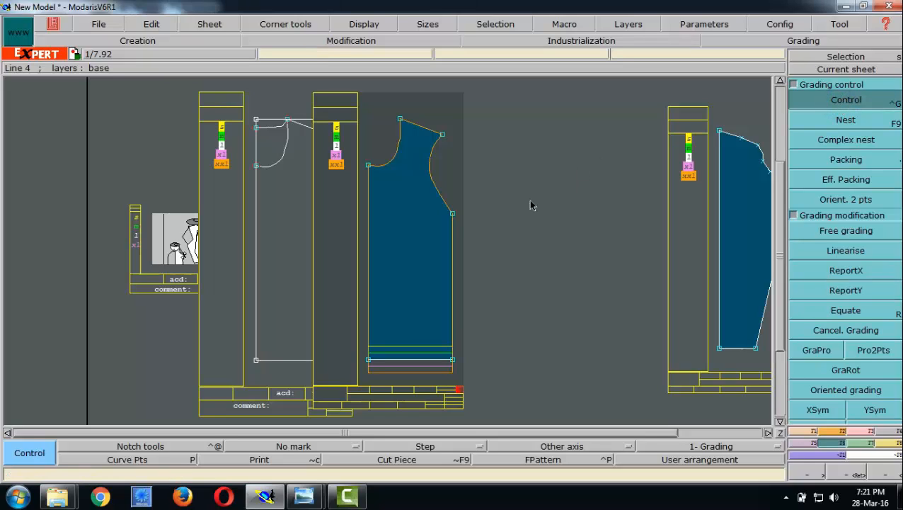
click(451, 212)
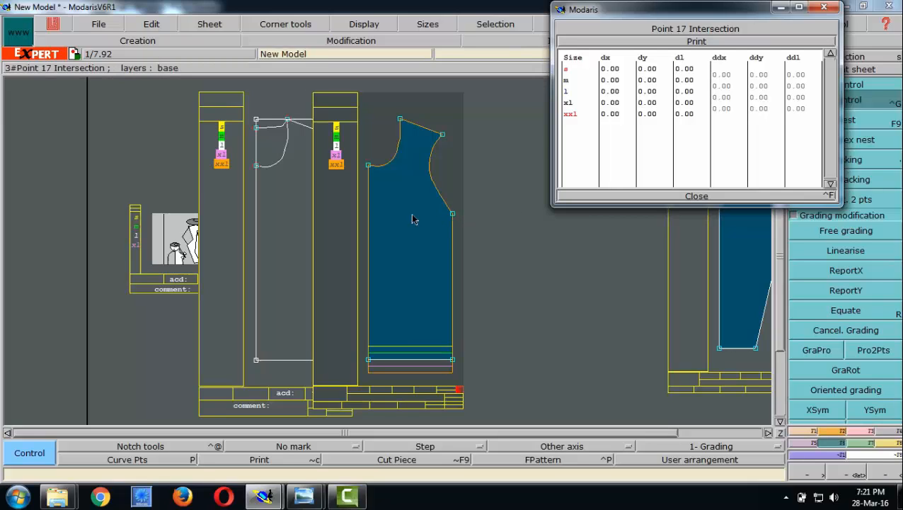
mouse_move(322, 499)
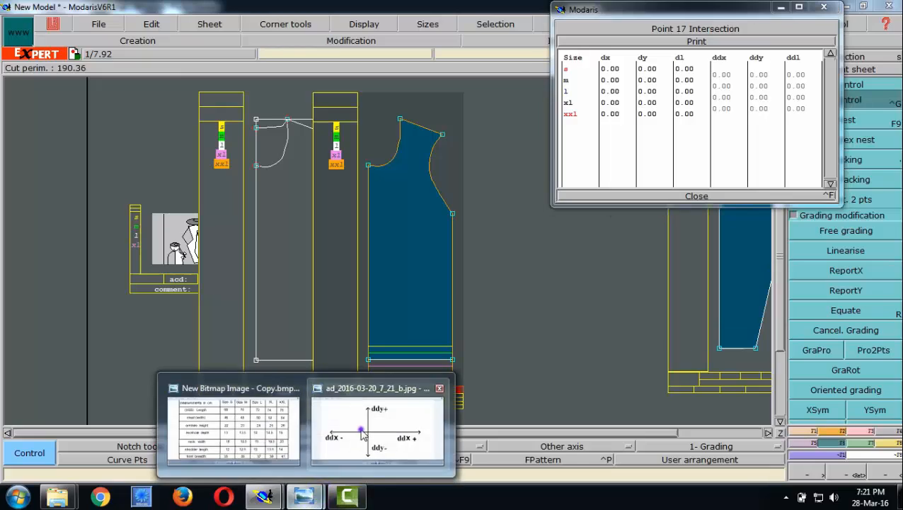
click(373, 425)
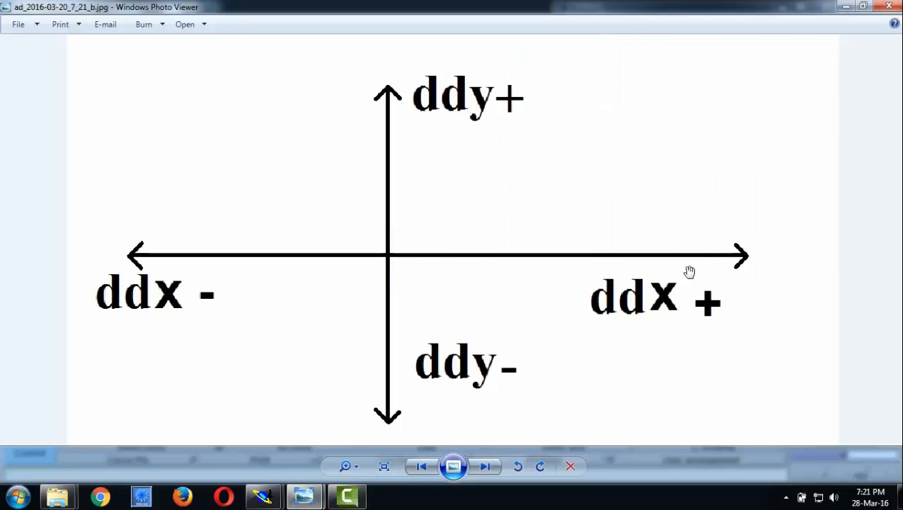
click(263, 497)
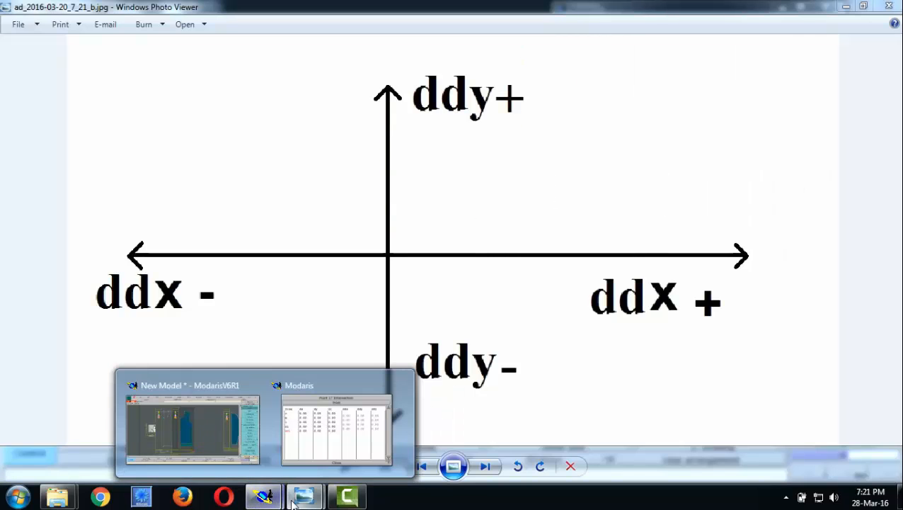
mouse_move(305, 498)
click(238, 453)
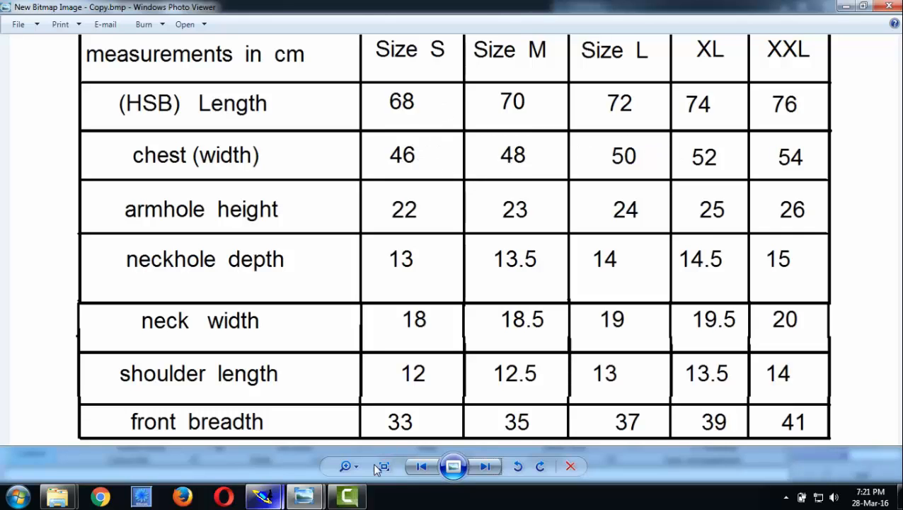
click(267, 497)
click(228, 422)
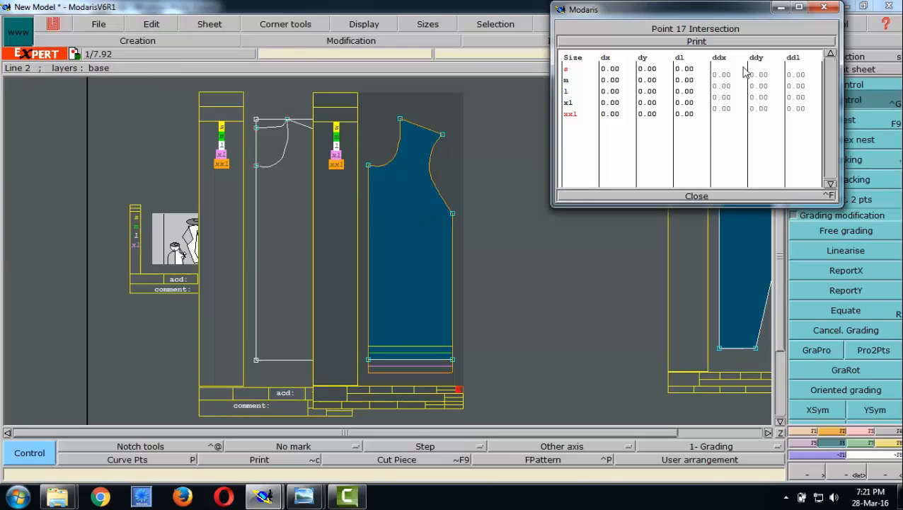
- Set ddx to 1 for all size intervals of the underarm point and close its grading table
drag(719, 73, 736, 115)
text(1)
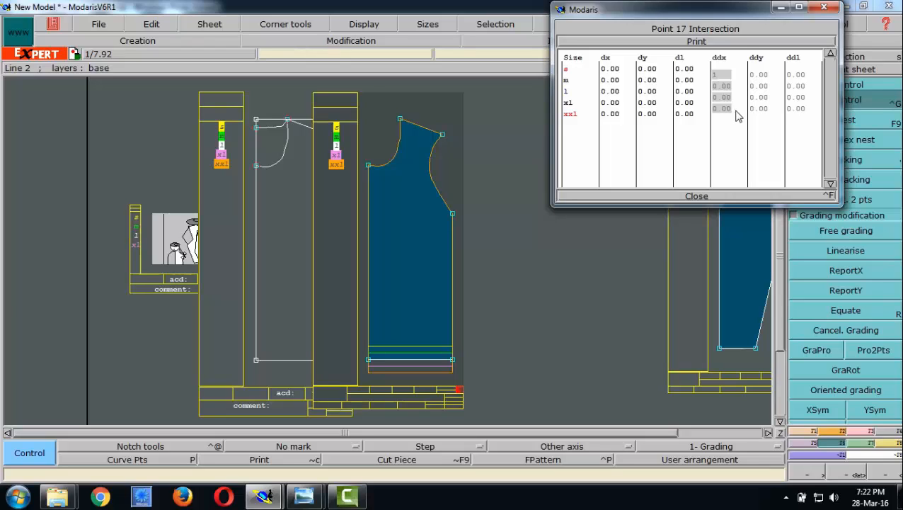
key(Return)
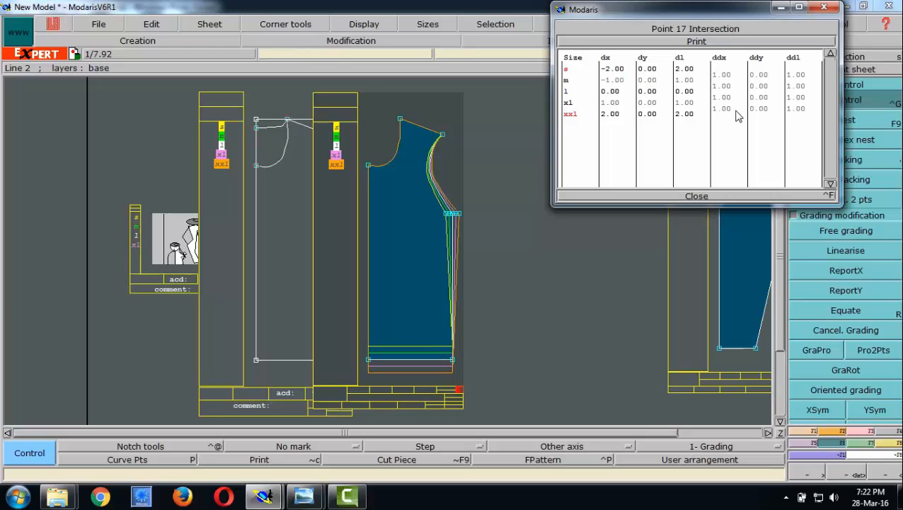
click(695, 195)
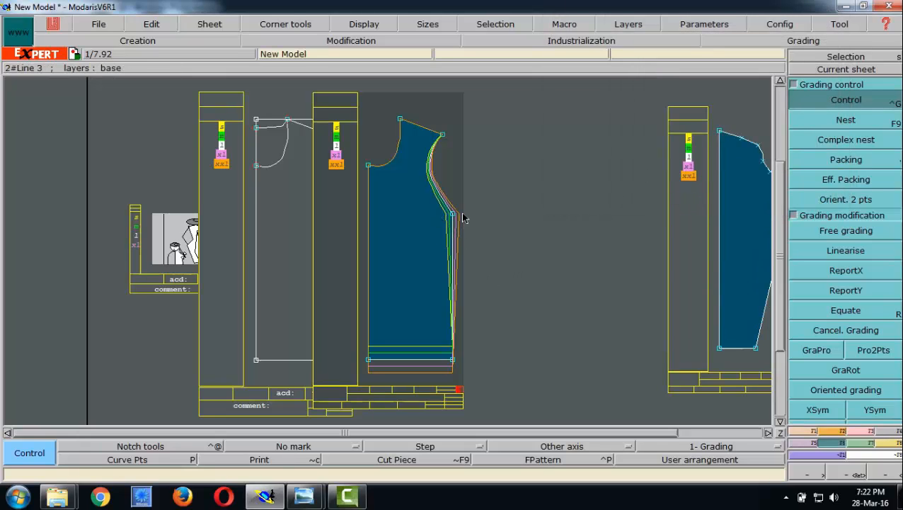
- Copy the underarm point's horizontal grading to the lower-right hem point with ReportX
click(848, 273)
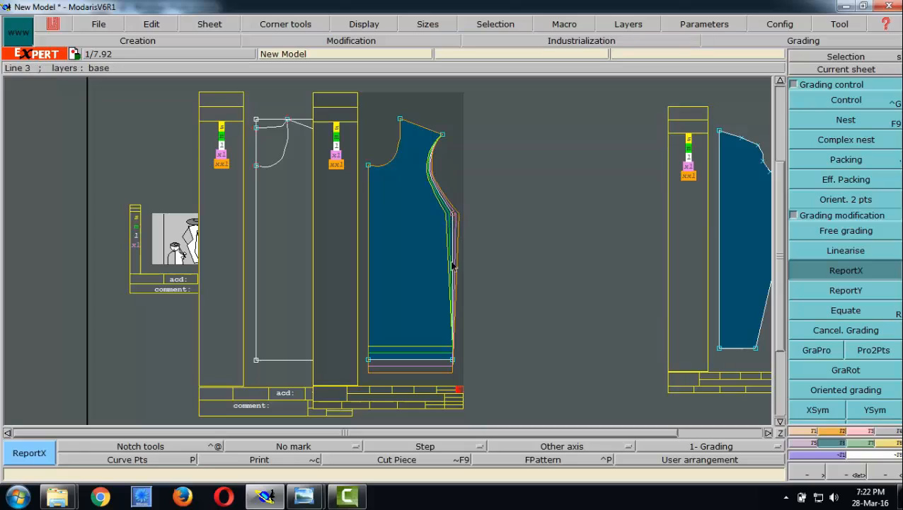
click(453, 360)
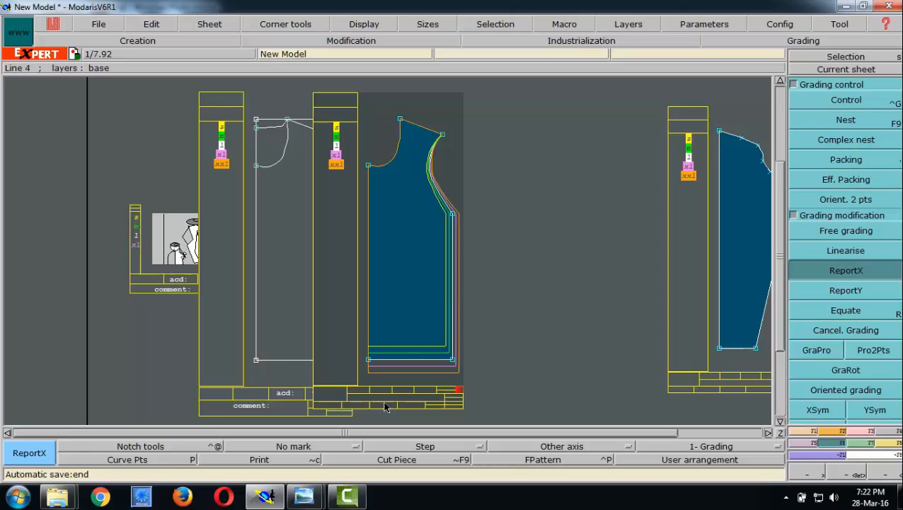
- Consult the measurement chart and the ddx/ddy direction diagram in Windows Photo Viewer, and return to Modaris
mouse_move(304, 496)
click(256, 419)
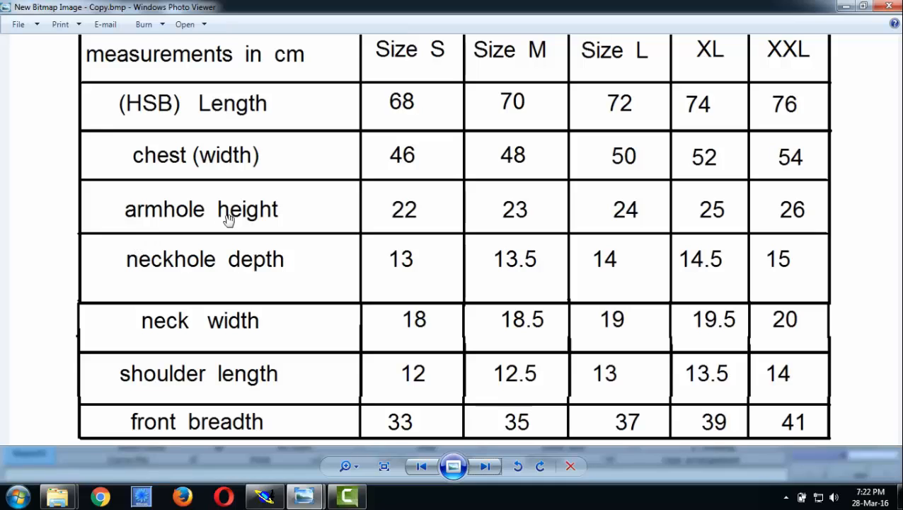
click(265, 496)
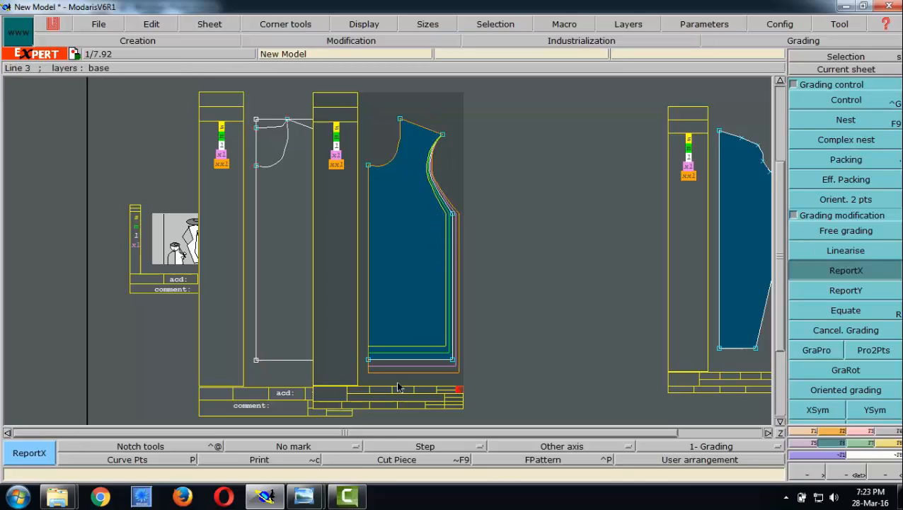
mouse_move(304, 495)
click(352, 410)
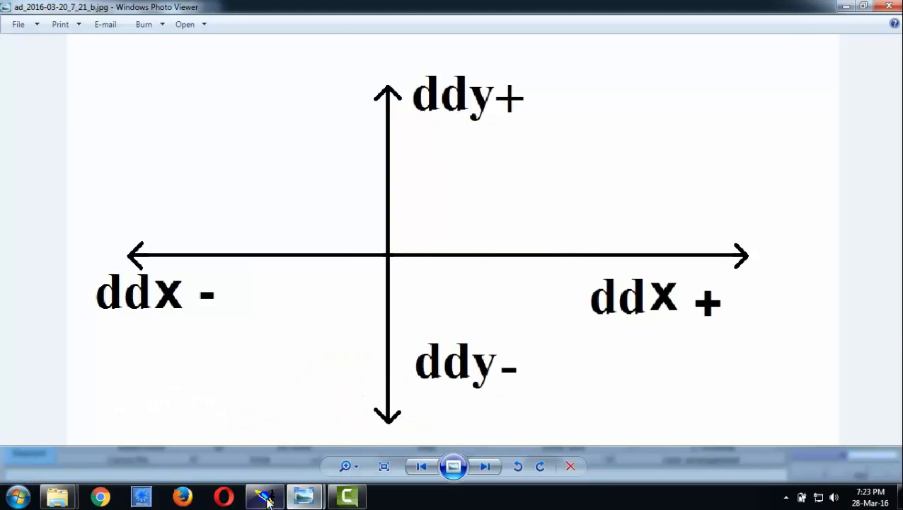
key(alt+Tab)
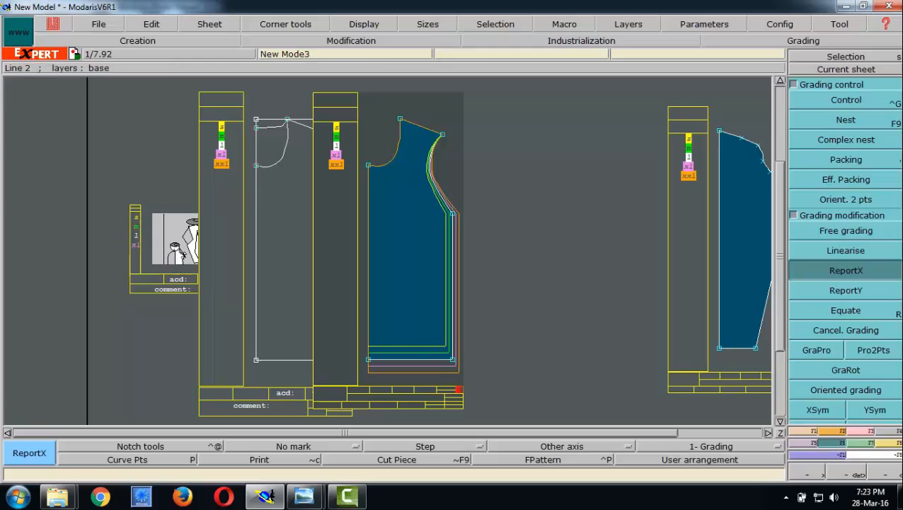
- Set ddy to -1 for all size intervals of the underarm point using Control and close its grading table
click(858, 100)
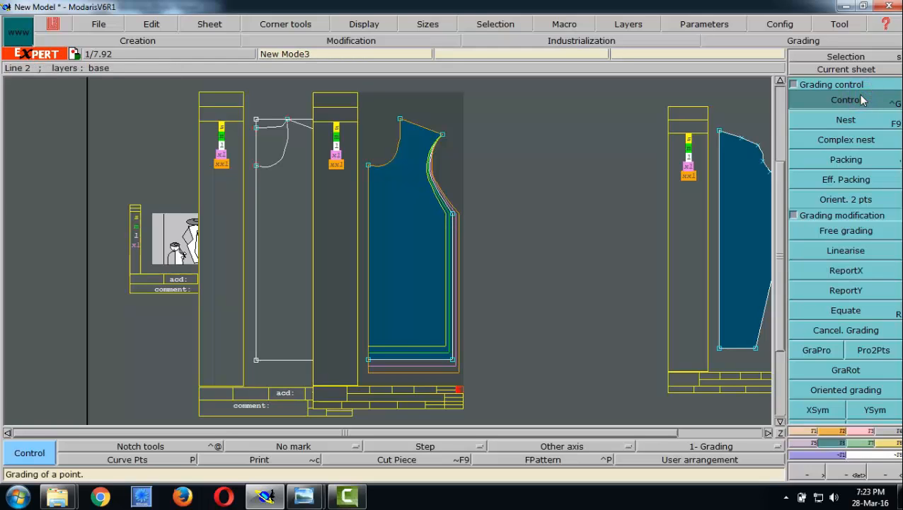
click(454, 215)
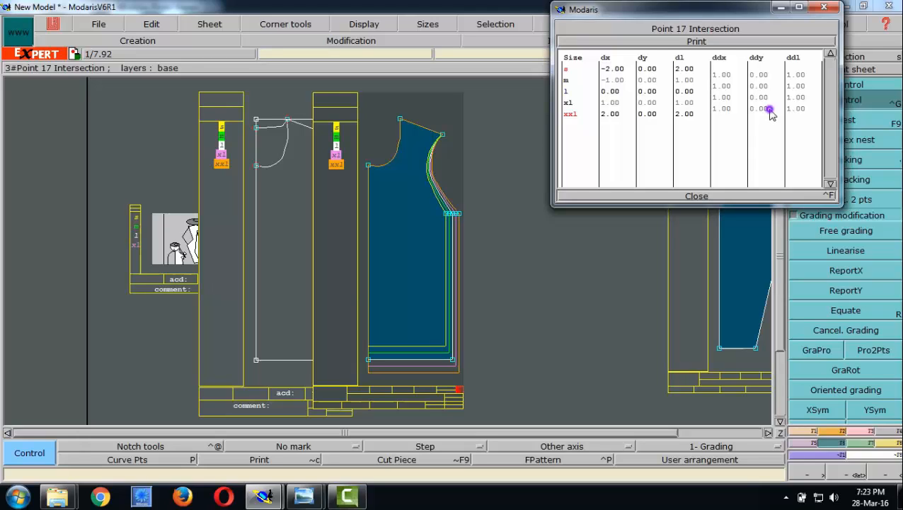
drag(769, 111, 758, 77)
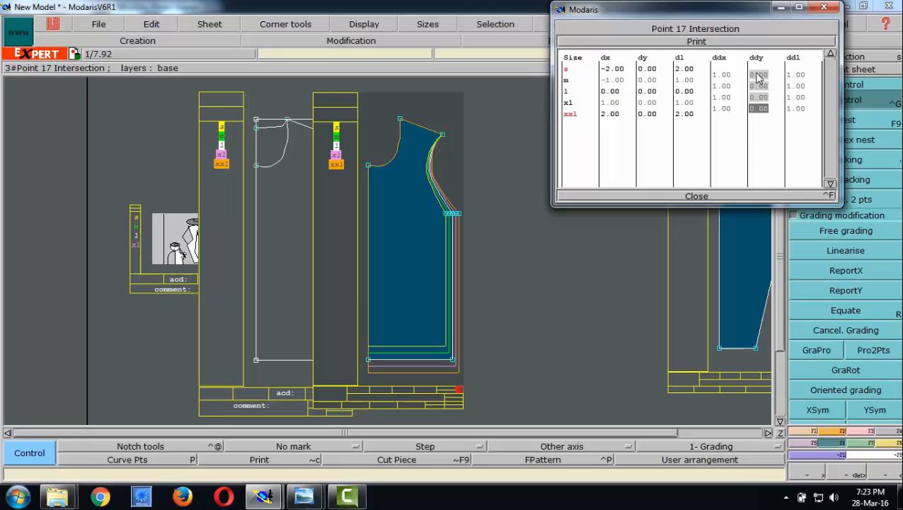
text(-1)
key(Return)
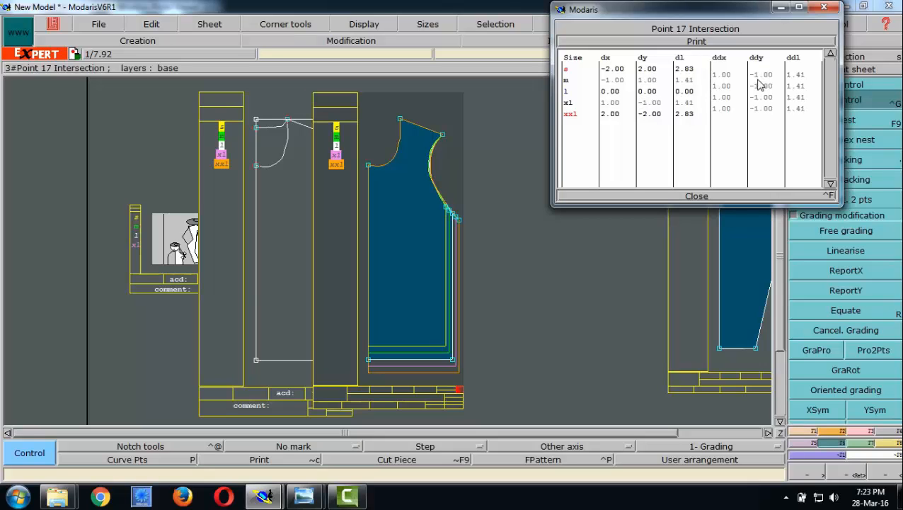
click(684, 196)
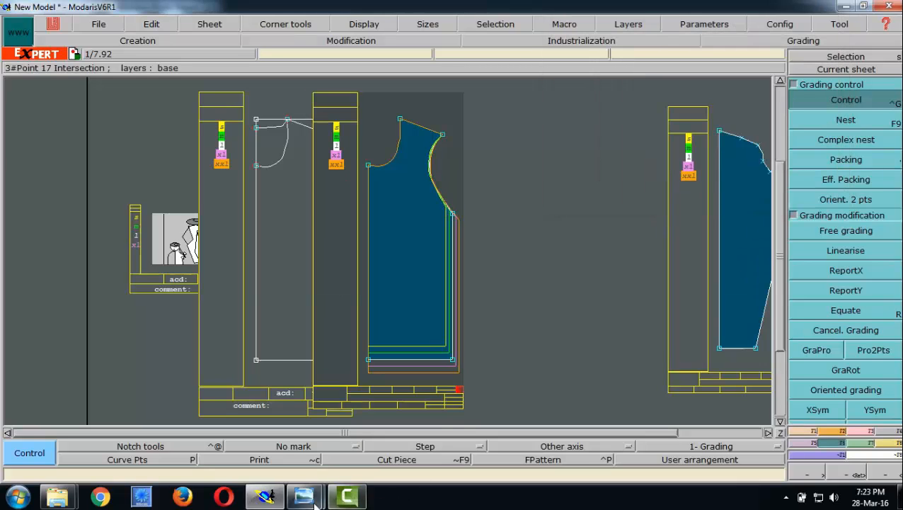
- Examine the armhole height and neckhole depth rows of the measurement chart in Windows Photo Viewer, and return to Modaris
mouse_move(304, 495)
click(233, 461)
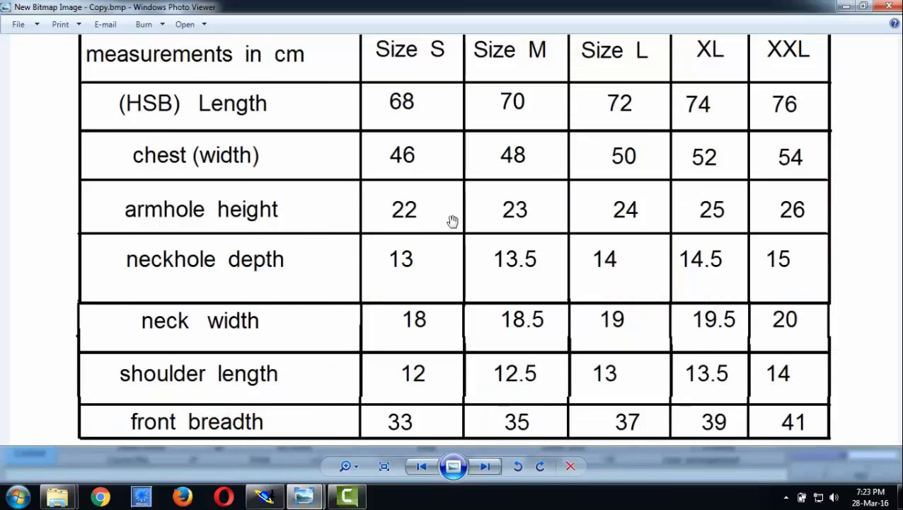
click(420, 221)
click(511, 223)
click(619, 211)
click(267, 495)
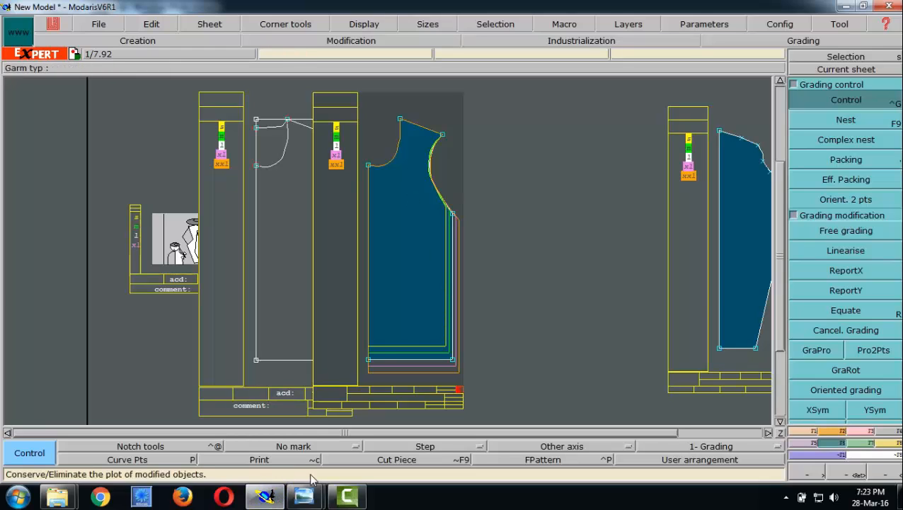
mouse_move(303, 495)
click(256, 454)
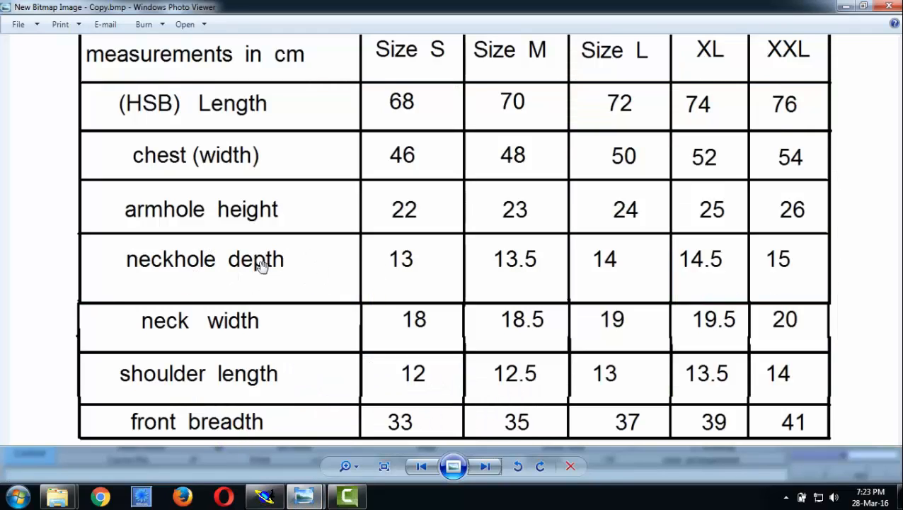
click(265, 496)
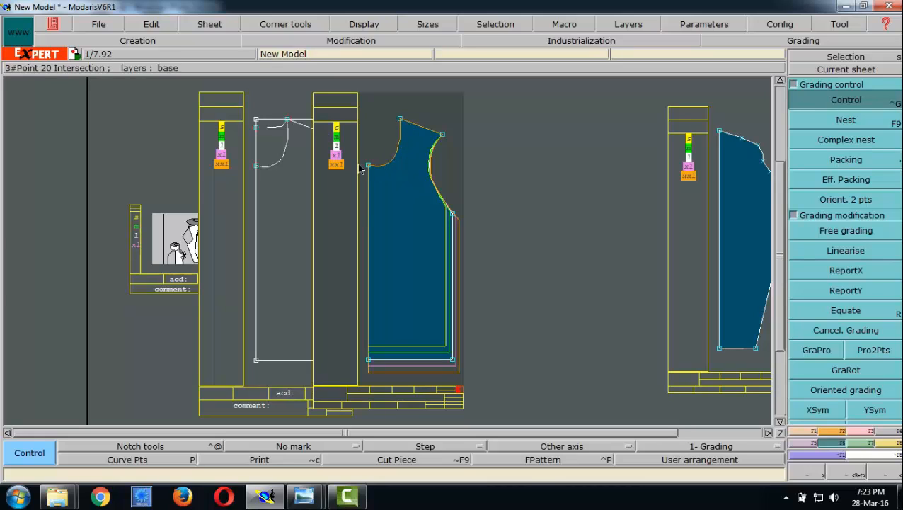
click(303, 495)
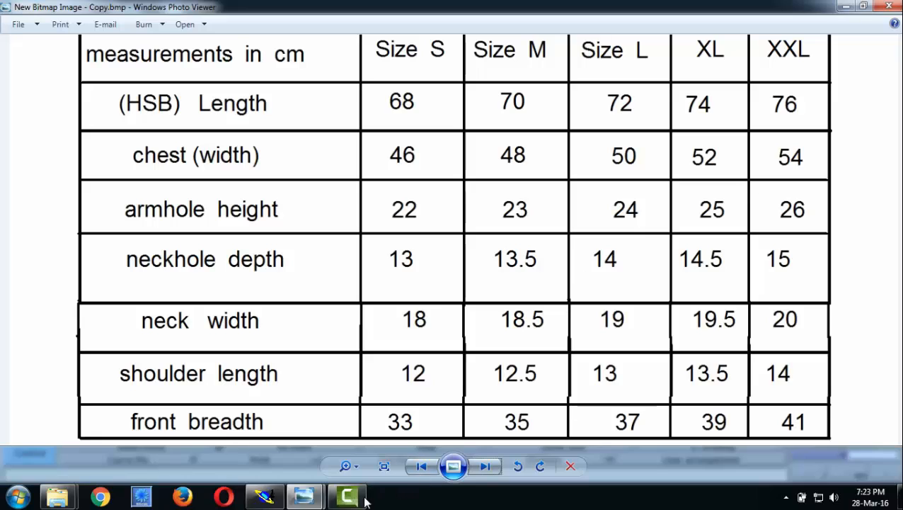
mouse_move(320, 499)
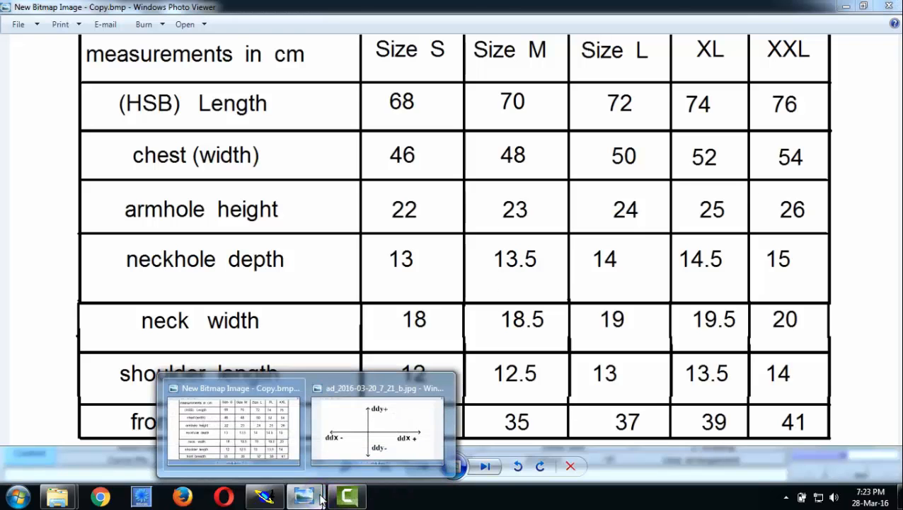
click(281, 500)
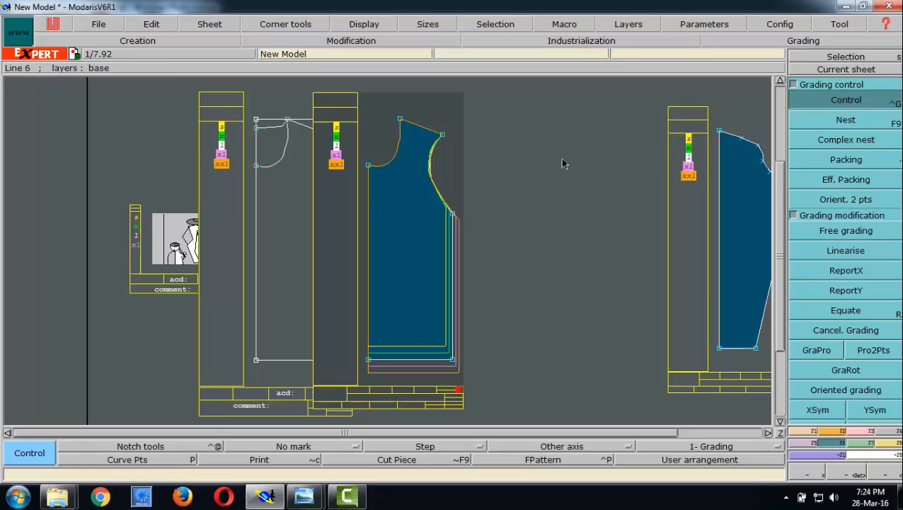
- Set ddy to -0.5 for all size intervals of the centre-front neckline point and close its grading table
click(368, 166)
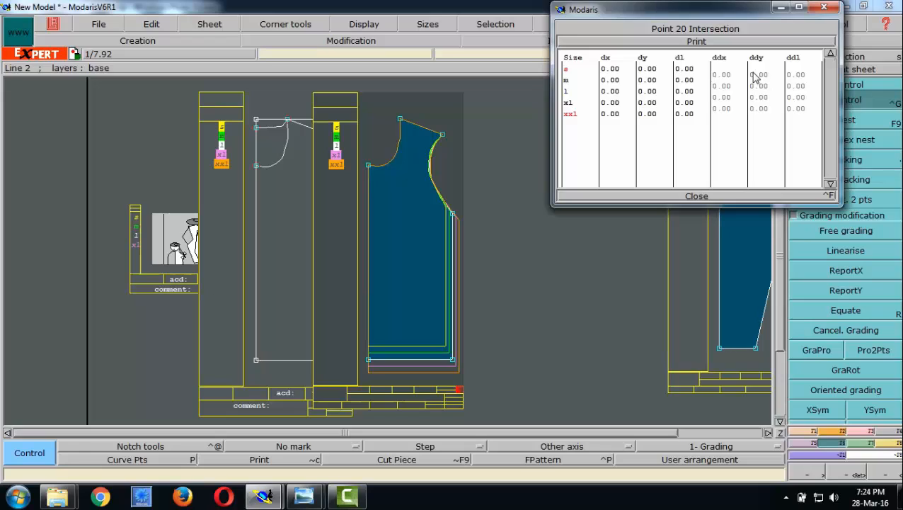
drag(754, 75, 768, 112)
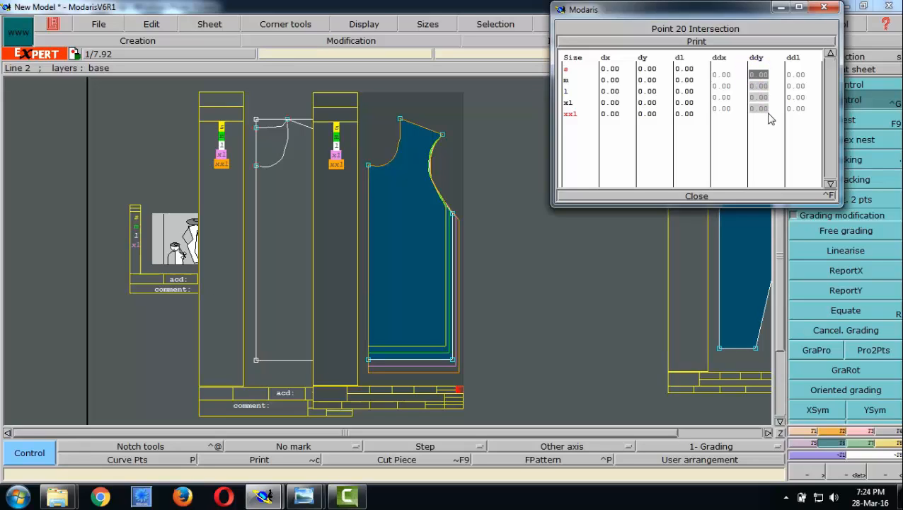
text(-.5)
key(Return)
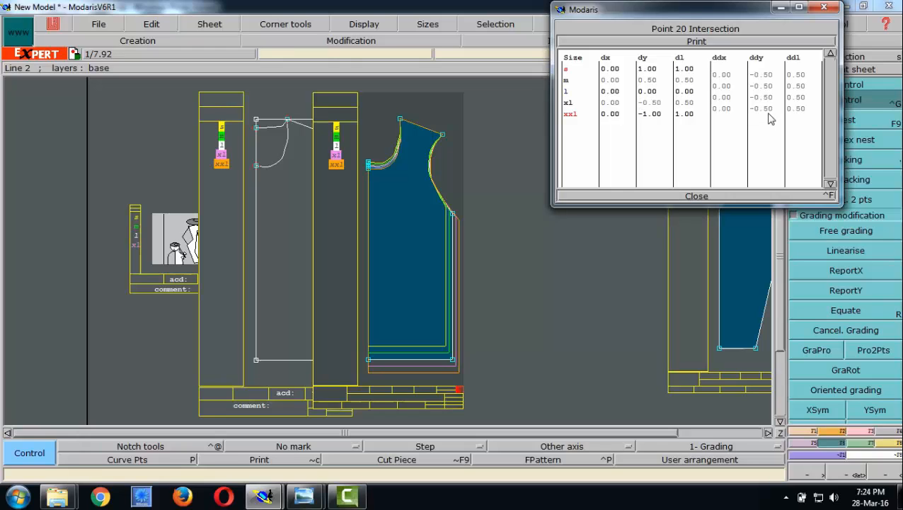
click(701, 195)
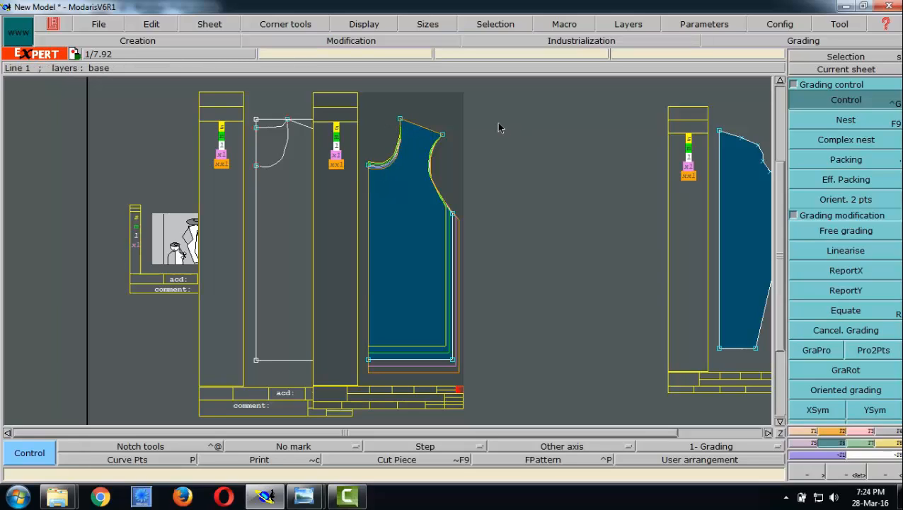
- Consult the measurement chart in Windows Photo Viewer, and enter .5 as ddx for all size intervals of the neck-shoulder point in Modaris
click(844, 101)
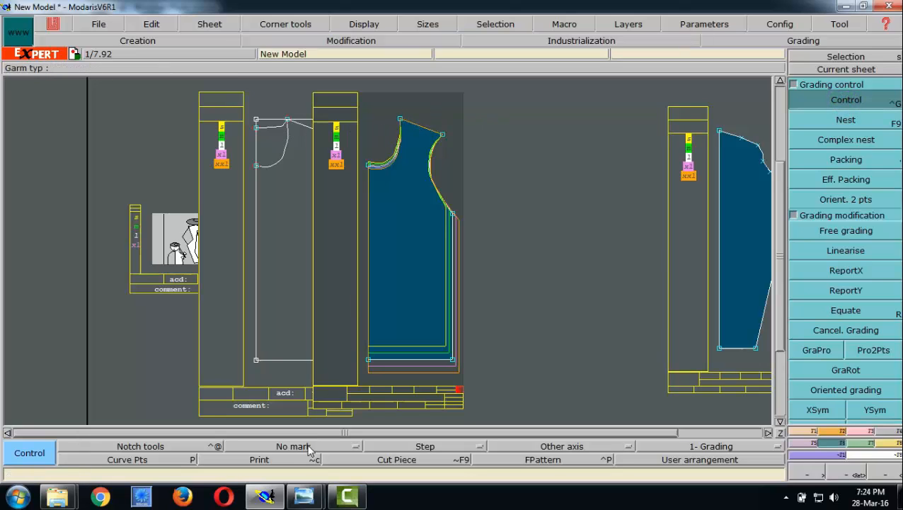
click(221, 437)
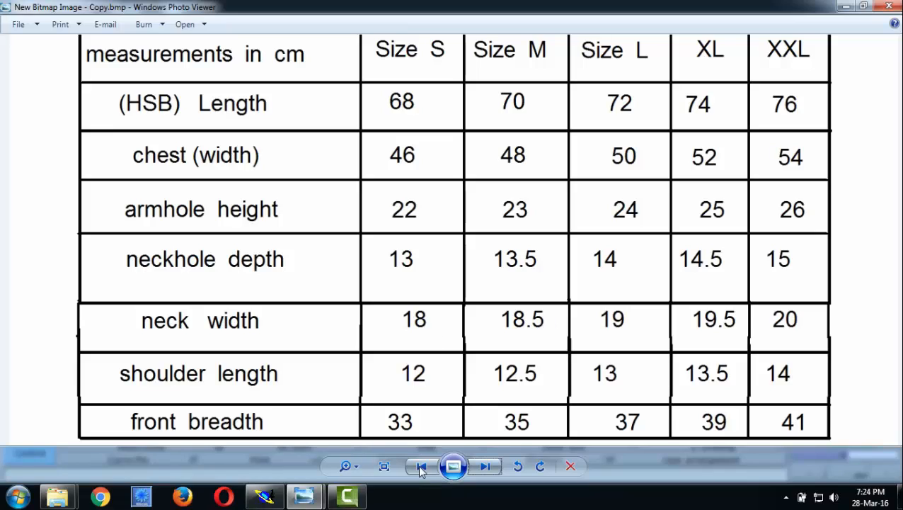
mouse_move(272, 497)
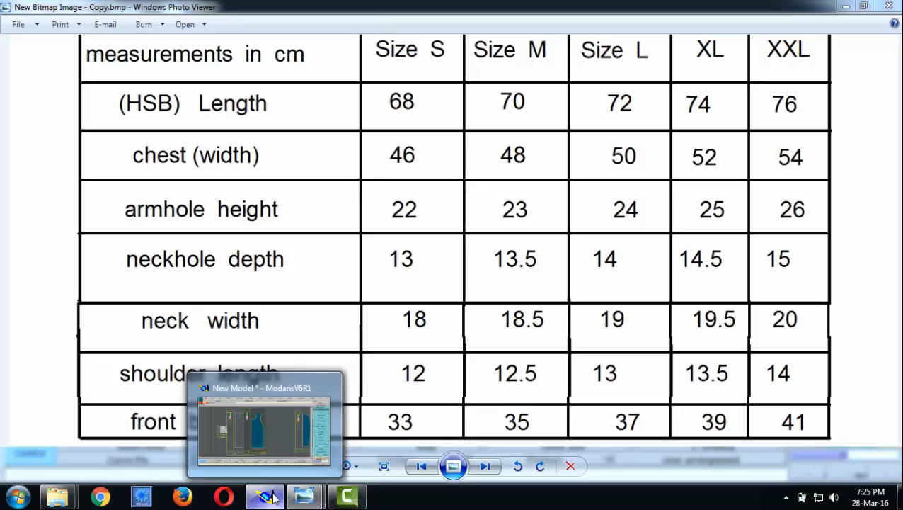
click(272, 498)
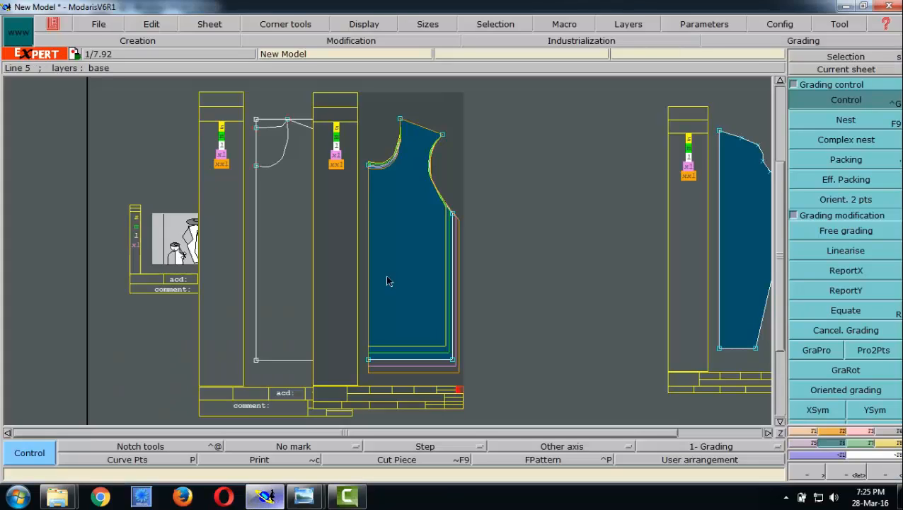
click(401, 122)
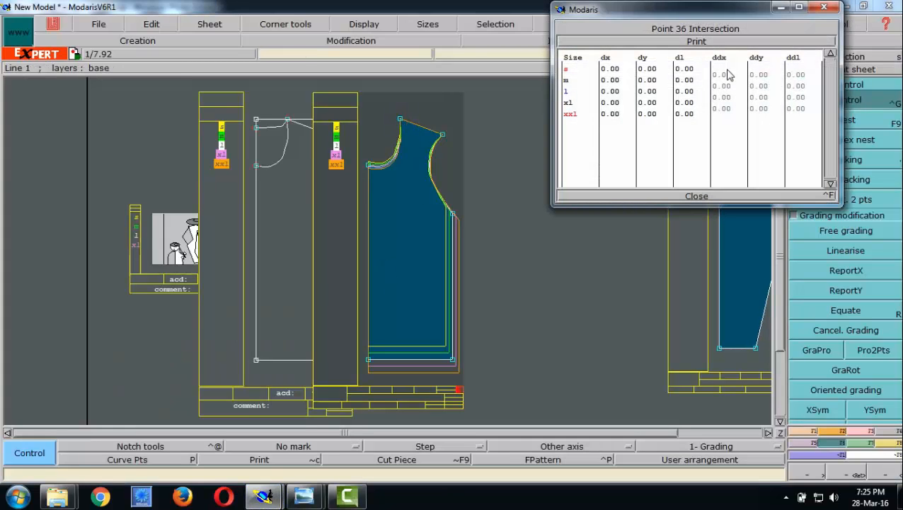
drag(722, 75, 734, 116)
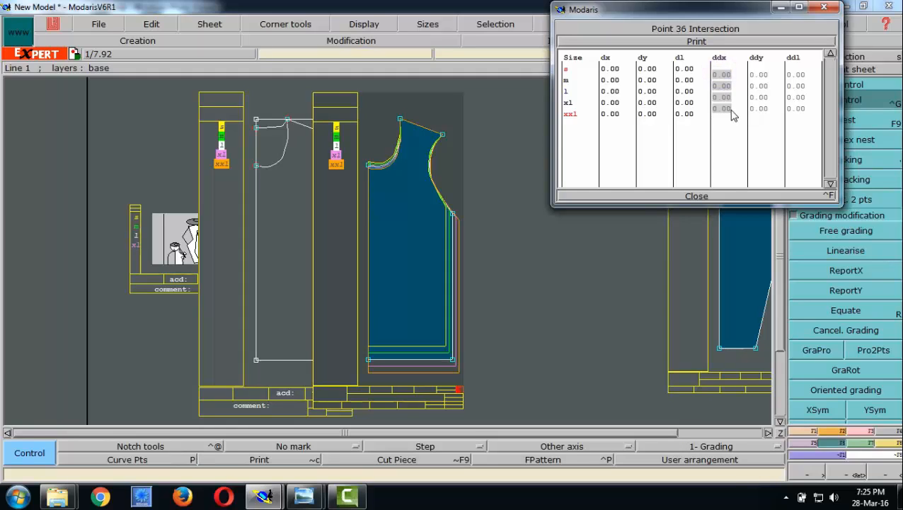
text(.5)
- Recheck the measurement chart in Windows Photo Viewer and apply the pending 0.5 ddx to all size intervals of the neck-shoulder point in Modaris
mouse_move(269, 498)
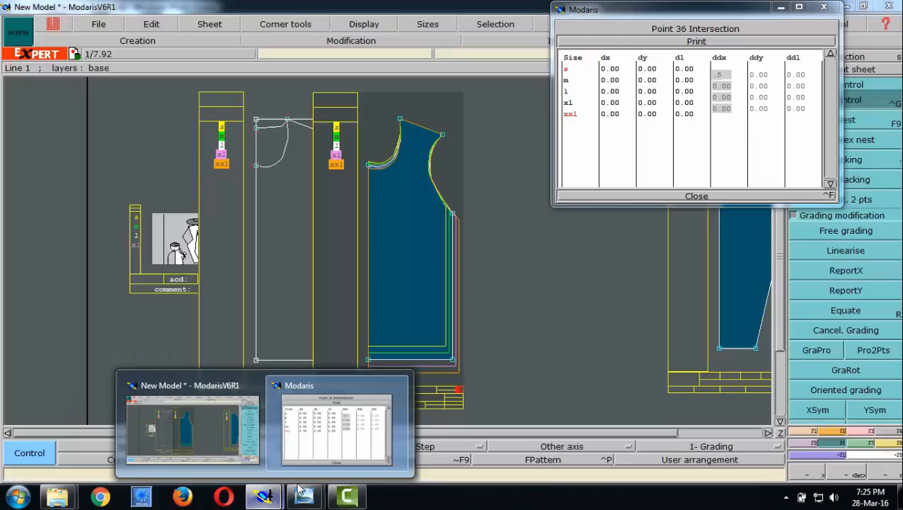
mouse_move(304, 498)
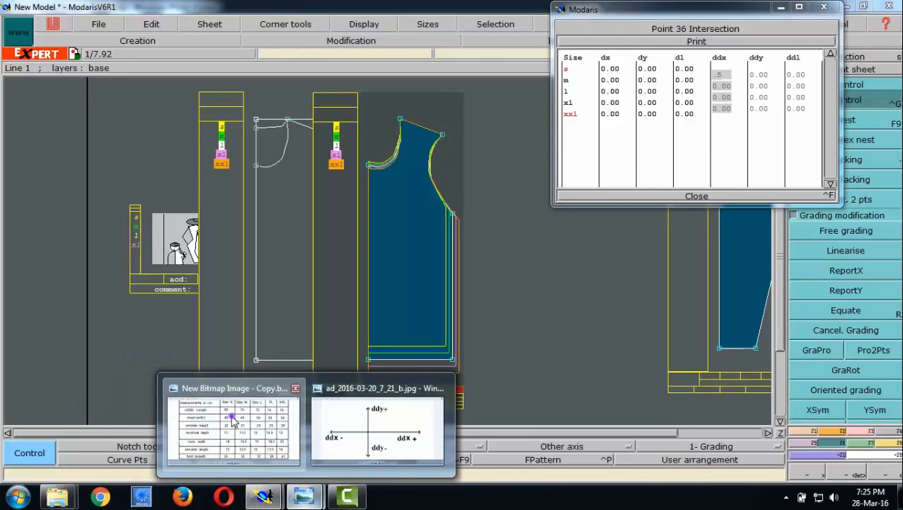
click(234, 453)
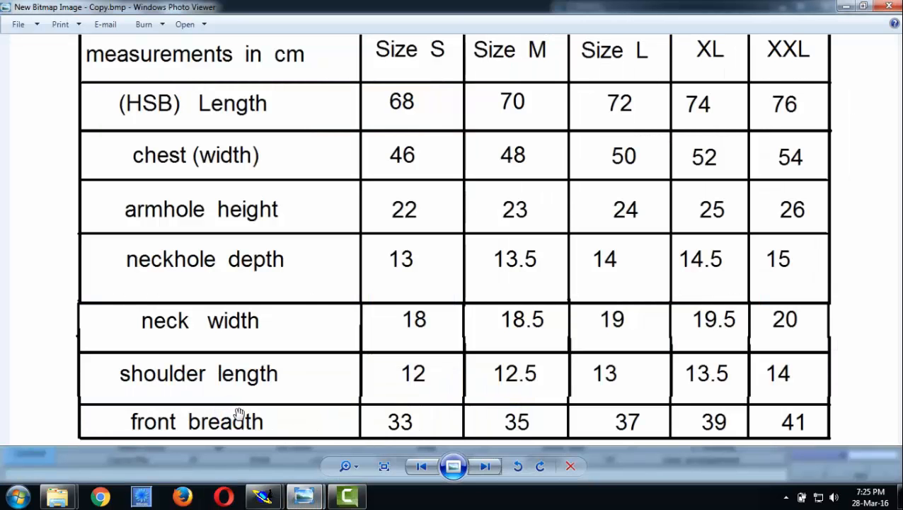
click(854, 6)
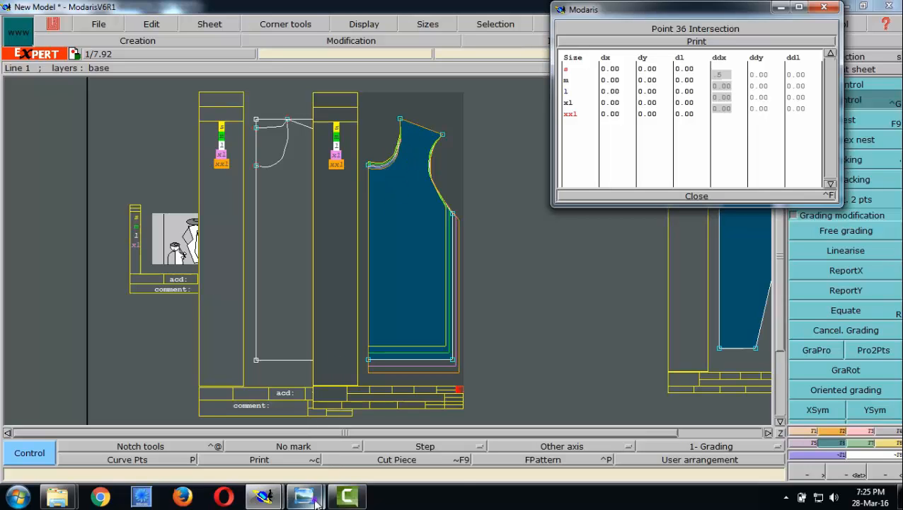
mouse_move(316, 501)
click(228, 427)
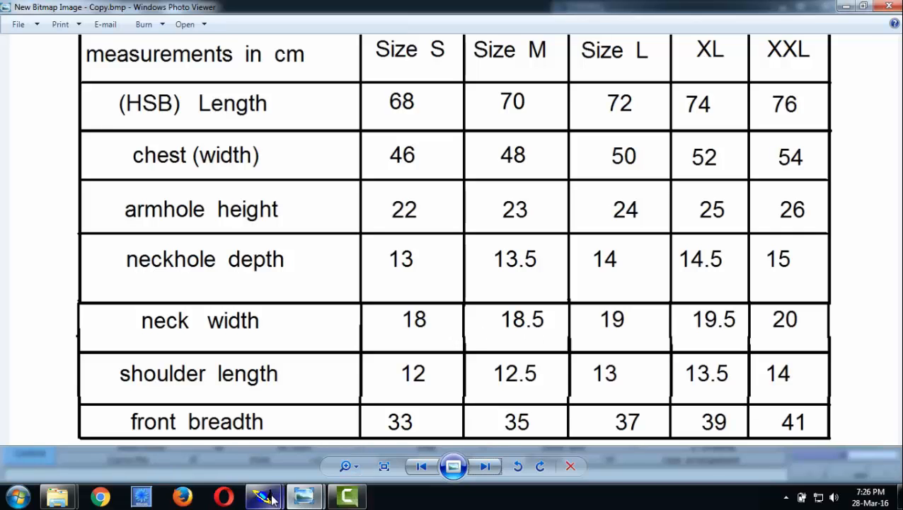
mouse_move(271, 499)
click(195, 400)
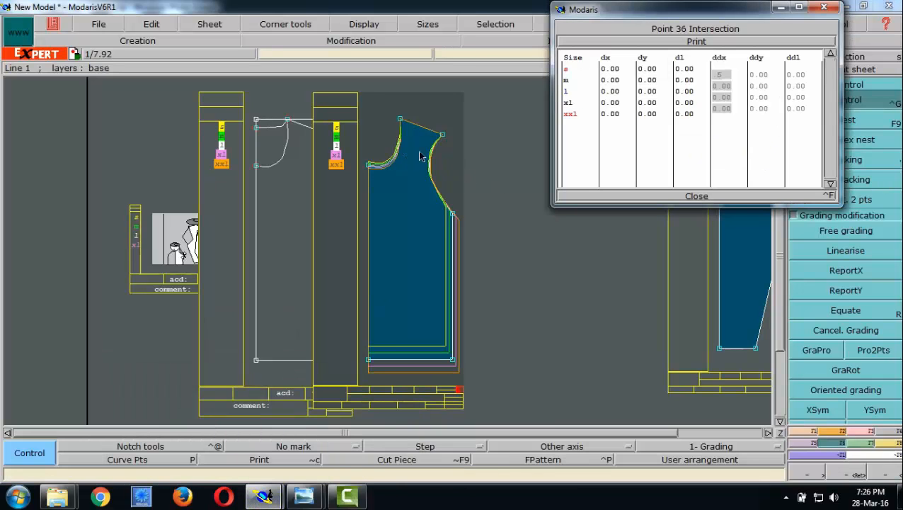
click(721, 75)
click(726, 88)
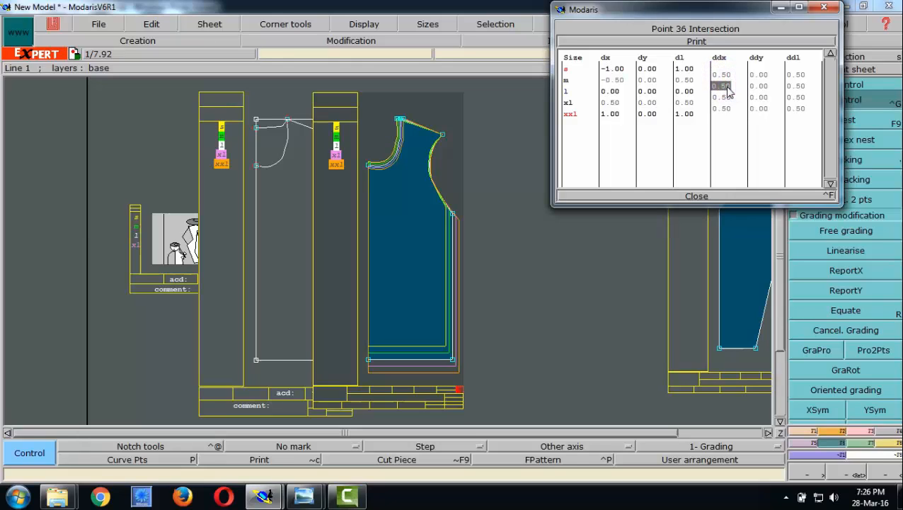
- Set ddx to 0.25 for all size intervals of the neck-shoulder point and close its grading table
key(BackSpace)
click(721, 108)
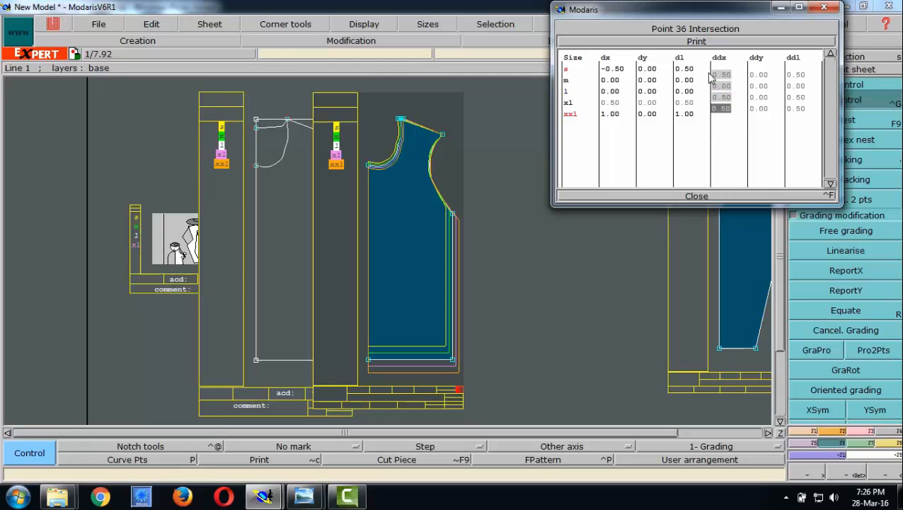
key(BackSpace)
key(Return)
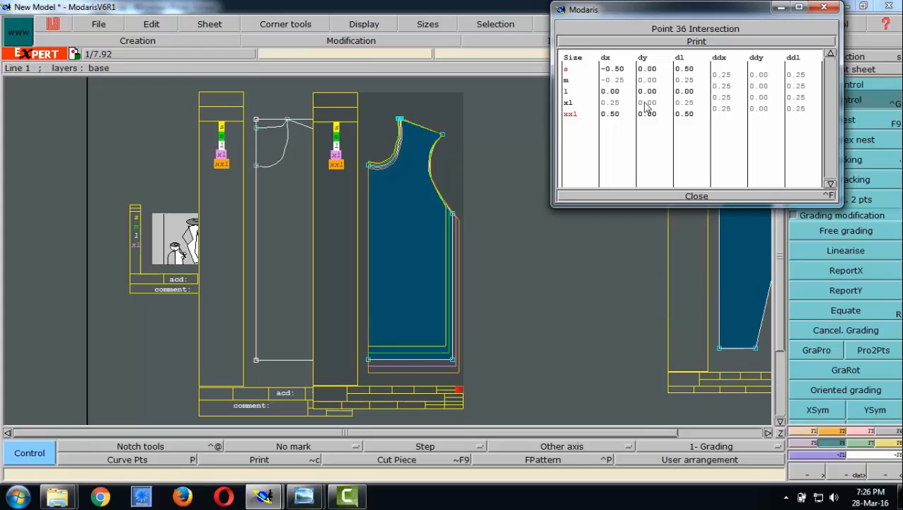
click(696, 196)
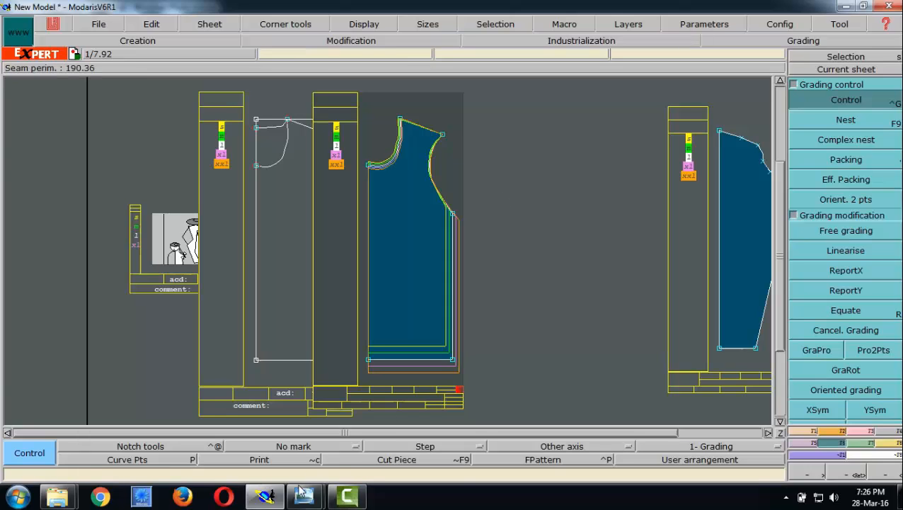
- Switch to Windows Photo Viewer and examine the neck width, shoulder length and front breadth rows of the measurement chart
mouse_move(304, 495)
click(228, 418)
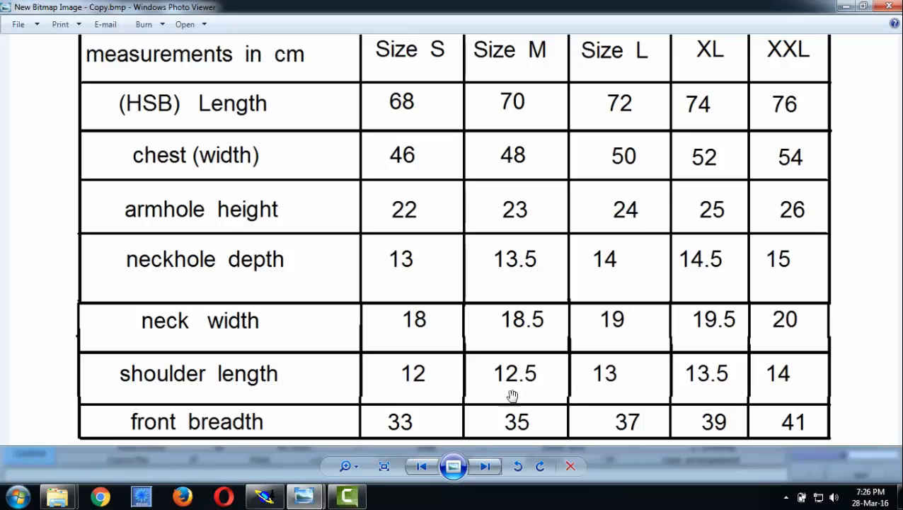
mouse_move(265, 499)
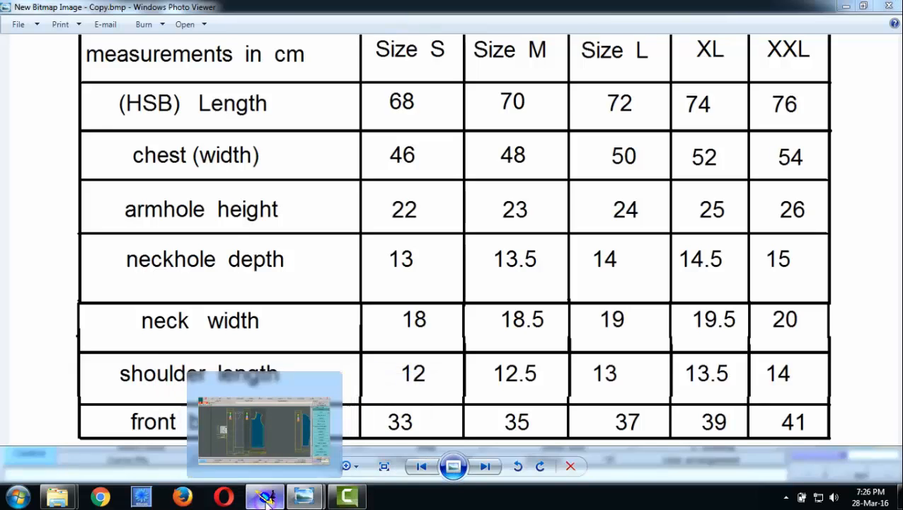
click(264, 497)
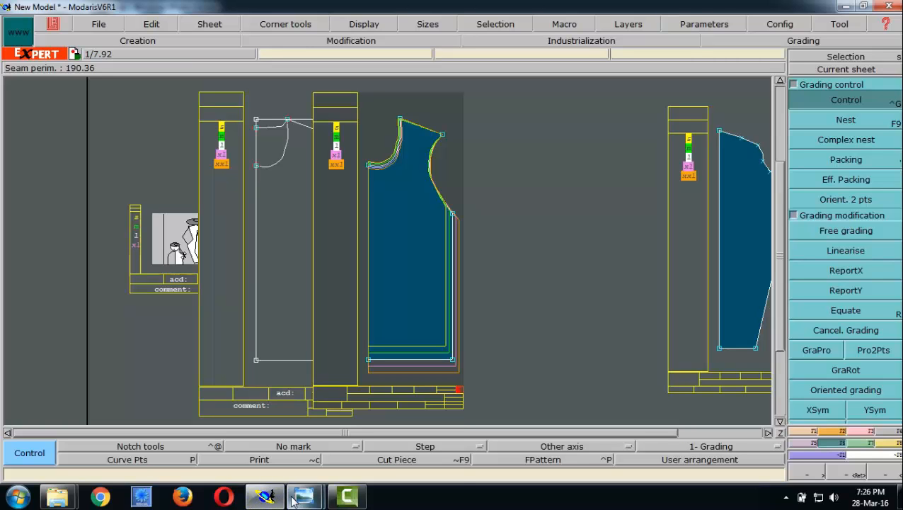
mouse_move(305, 498)
click(377, 429)
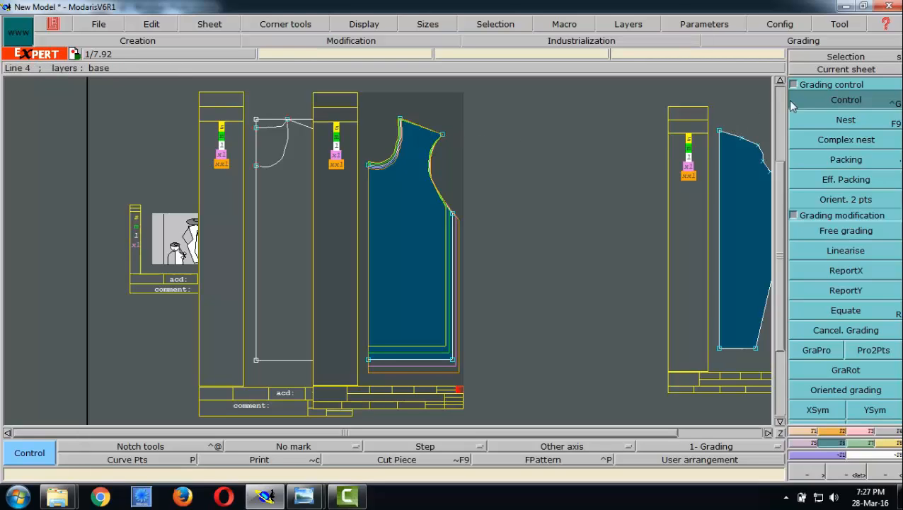
- In Modaris, set ddx to 0.5 for all size intervals of the front shoulder-armhole point and close its grading table
click(443, 135)
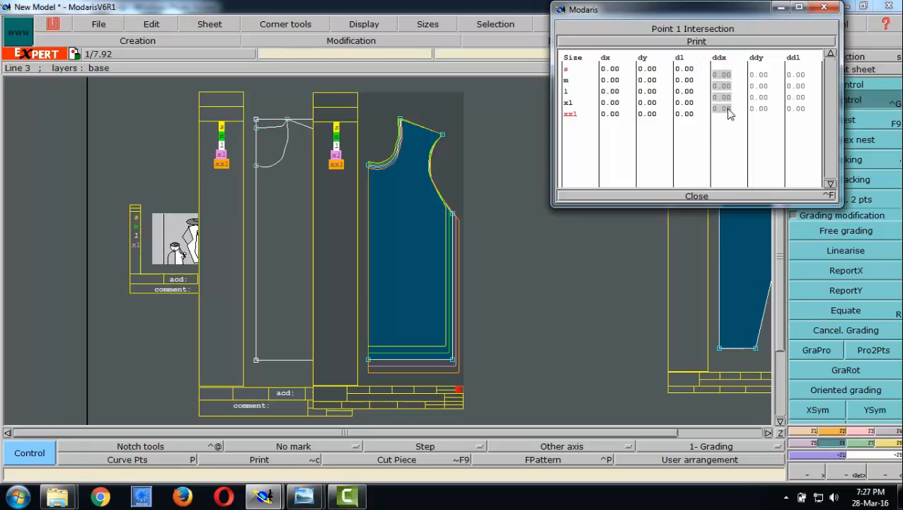
drag(728, 109, 729, 109)
text(.5)
key(Return)
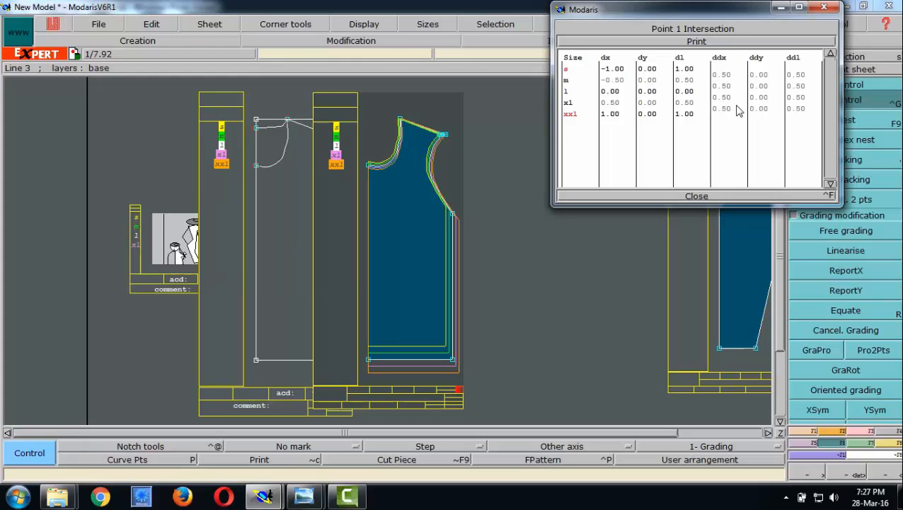
click(697, 197)
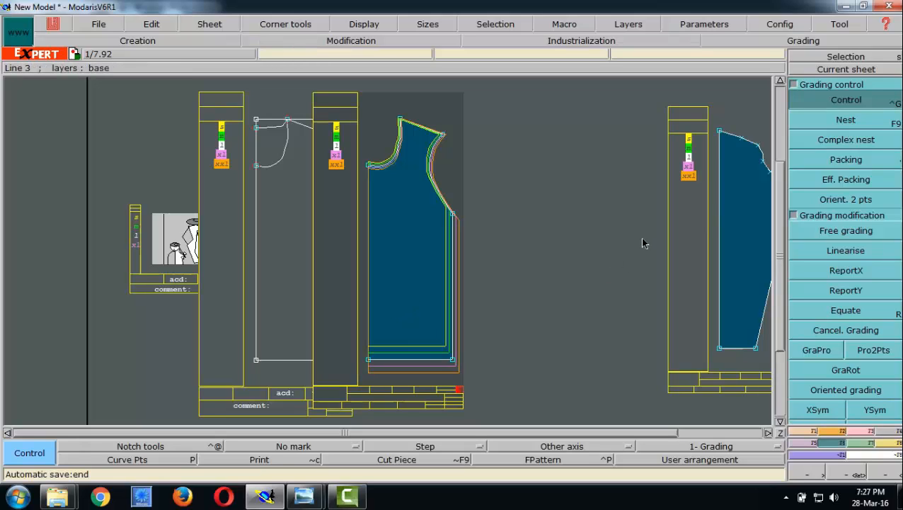
- Create the full front piece from the graded half front using Sym2Pts about the centre-front line
click(811, 443)
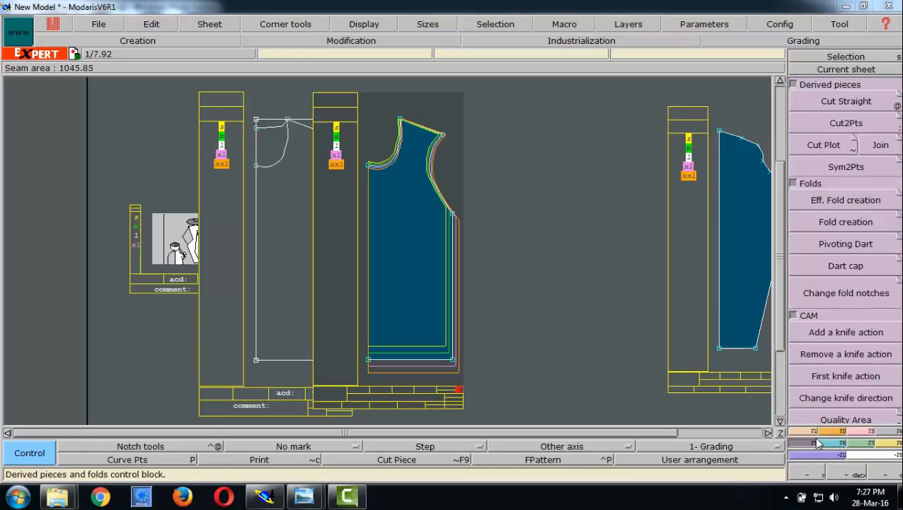
click(855, 168)
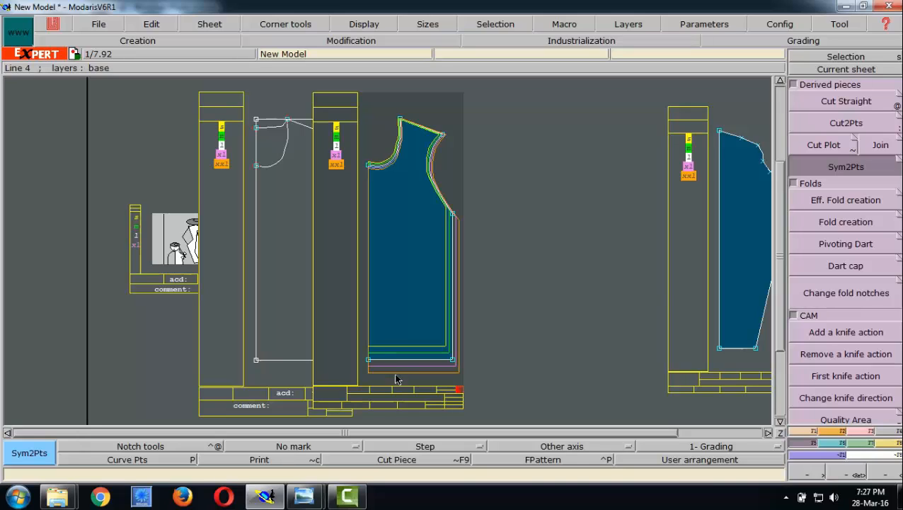
click(851, 167)
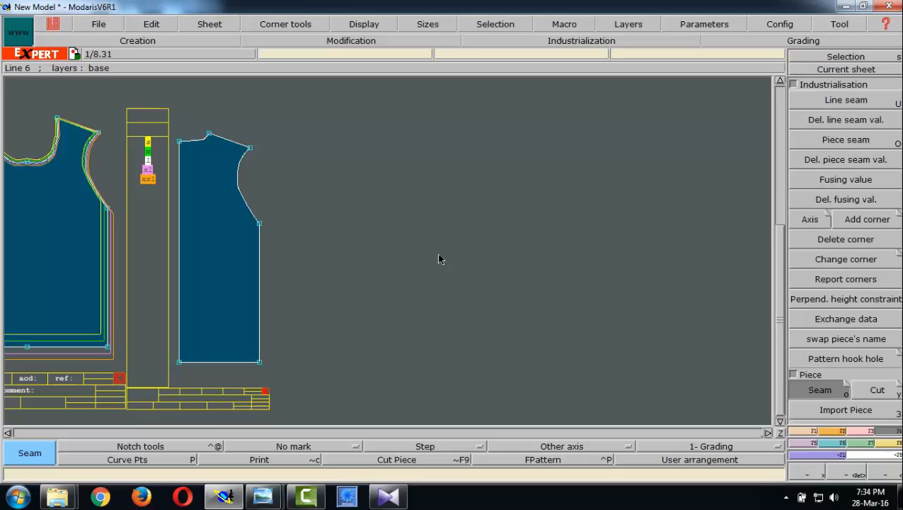
- Make the half back piece the current sheet and display its graded size nest
click(834, 70)
click(209, 242)
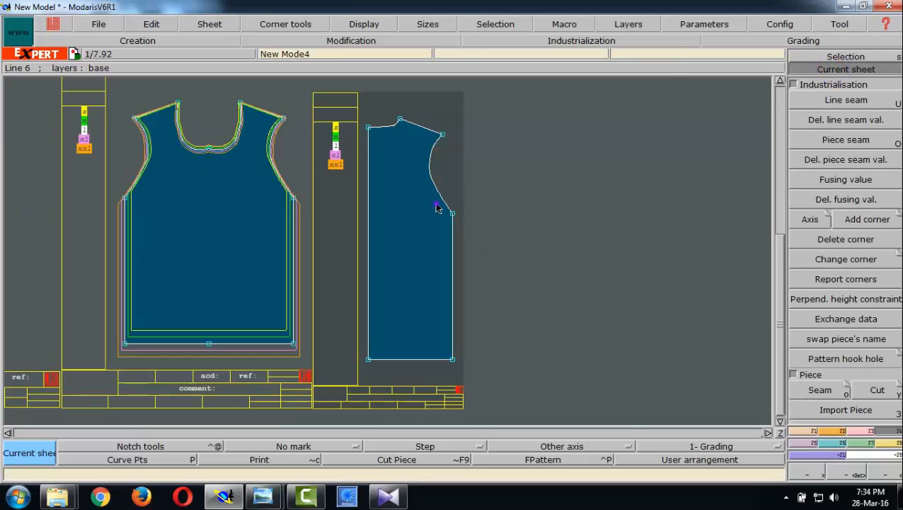
click(834, 71)
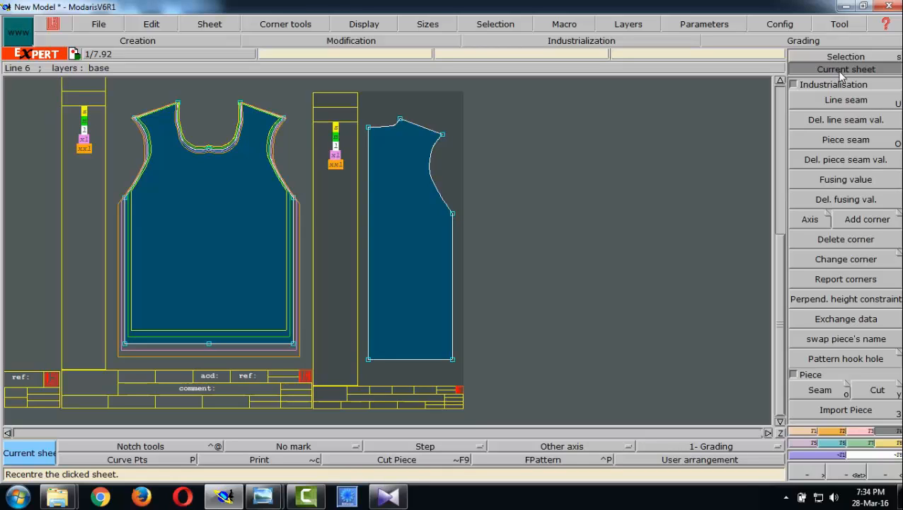
key(F9)
key(F10)
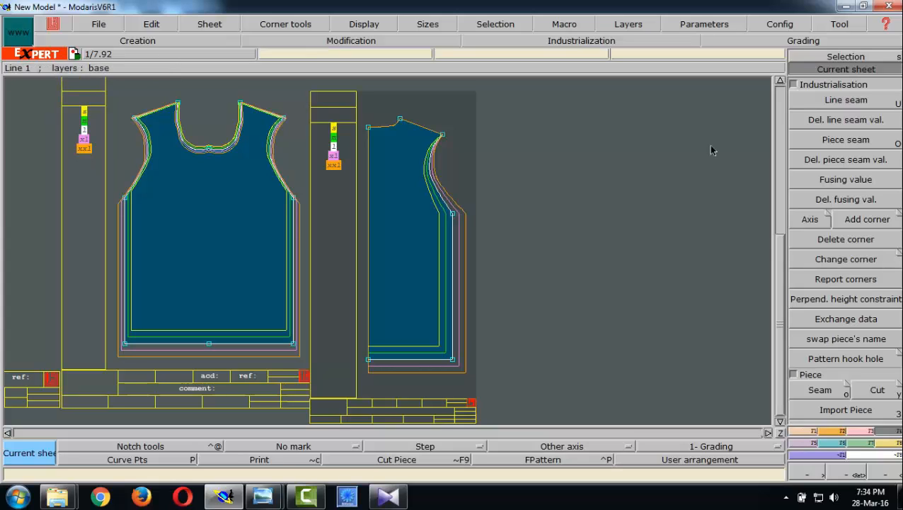
- Review the grading table of the centre-back hem point and close it
key(F1)
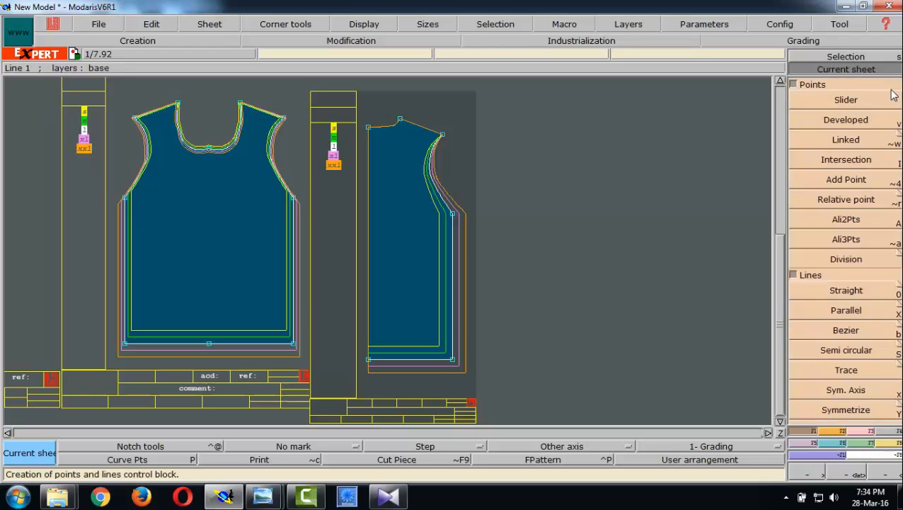
key(F2)
key(F3)
key(F4)
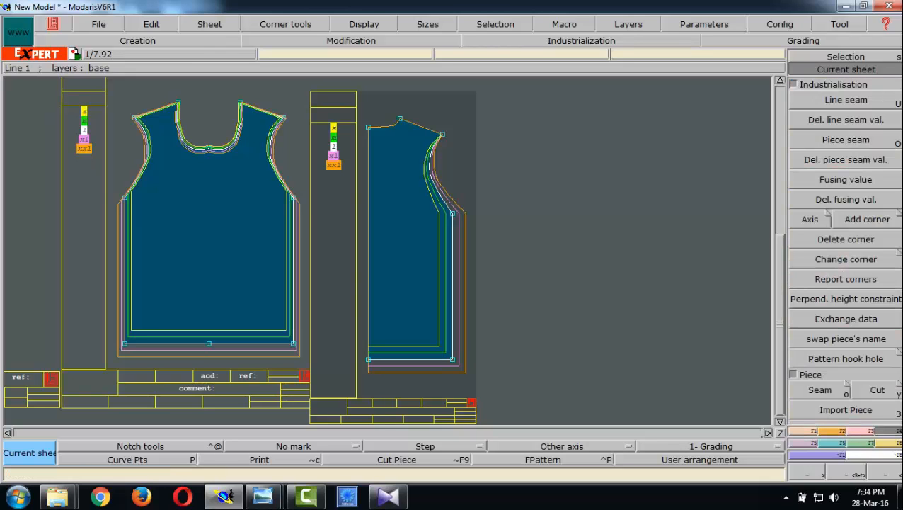
key(F5)
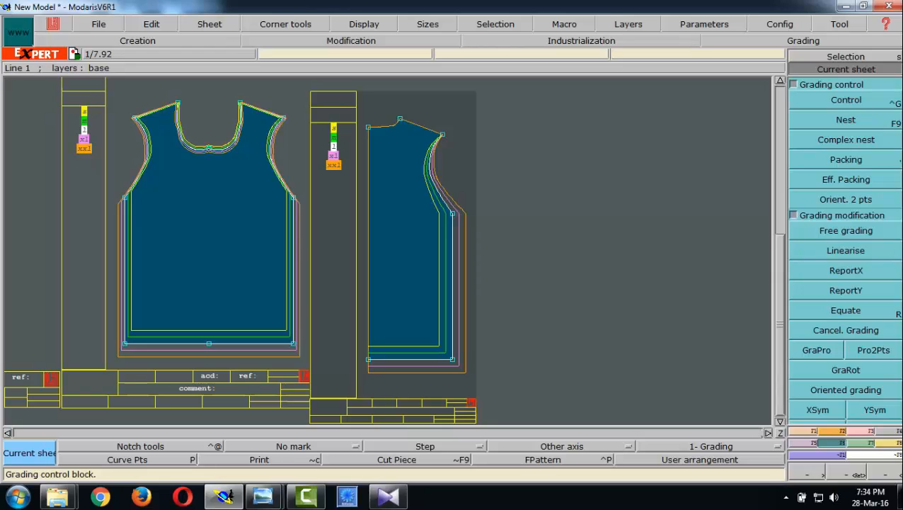
click(842, 99)
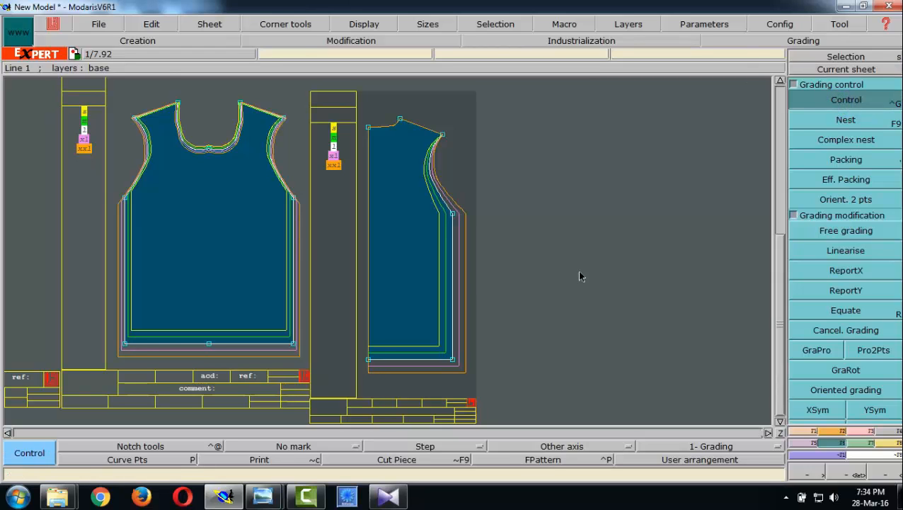
click(369, 361)
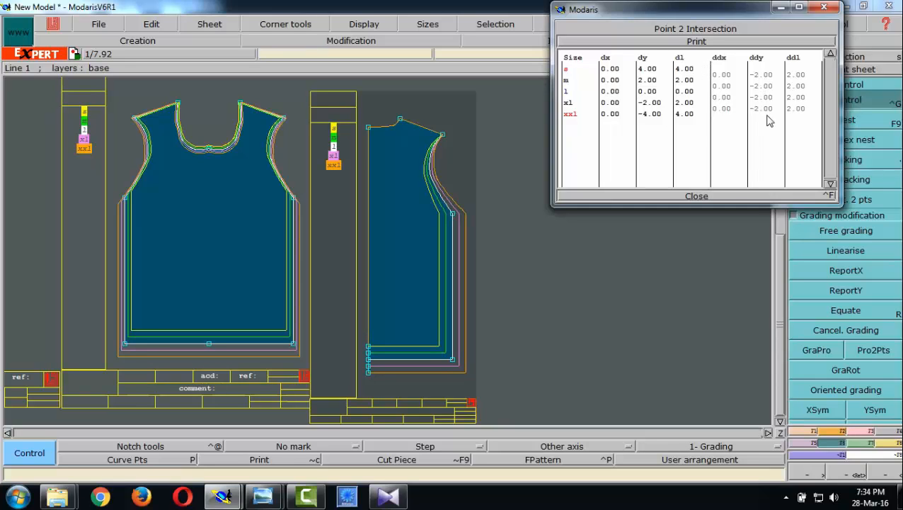
click(697, 196)
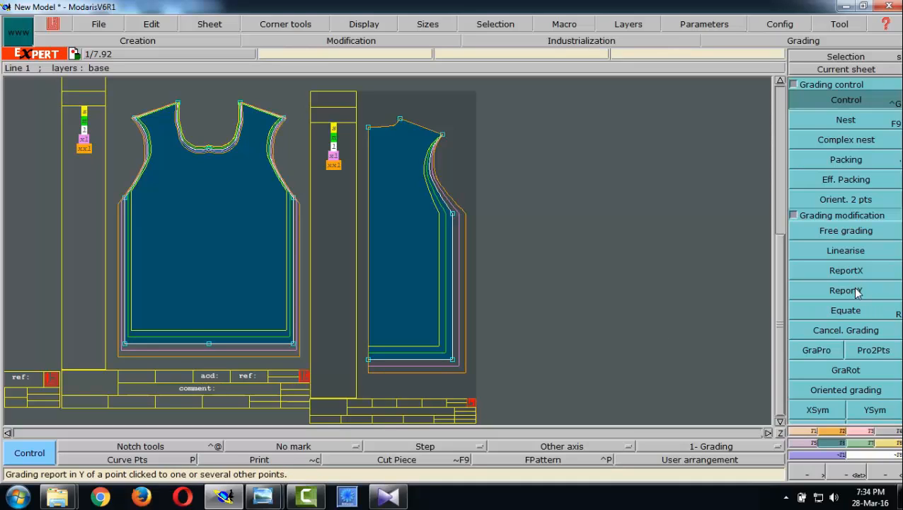
- Copy the Y grading of the centre-back hem point to the side-seam hem point with ReportY
click(855, 291)
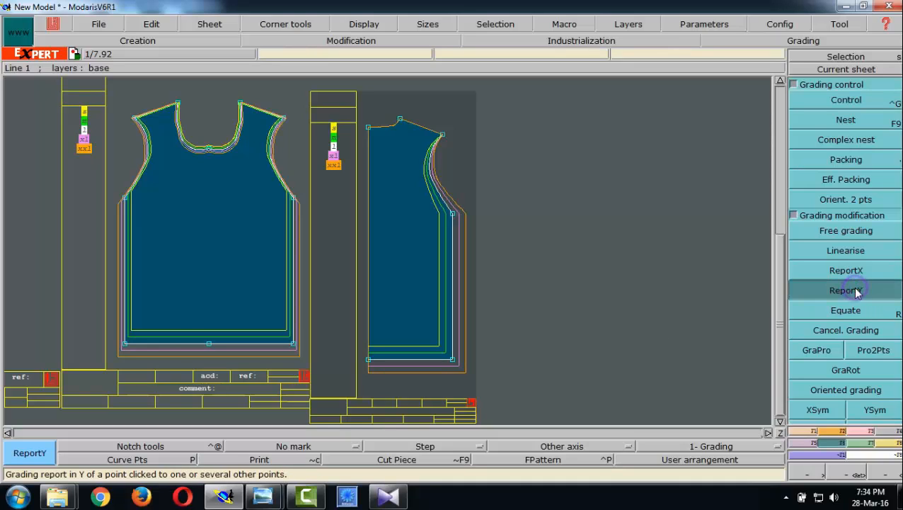
click(369, 360)
click(454, 360)
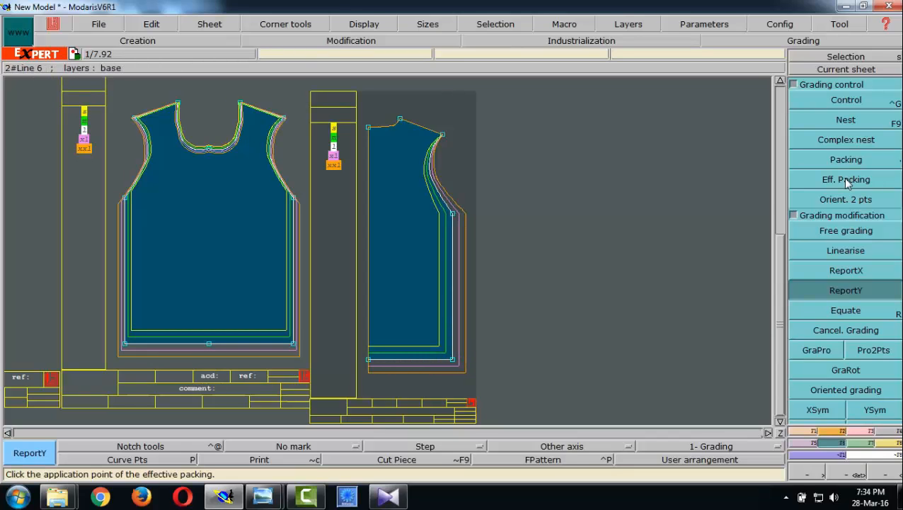
- Review the ddx grading of the back underarm point, close its table and activate ReportX
click(831, 103)
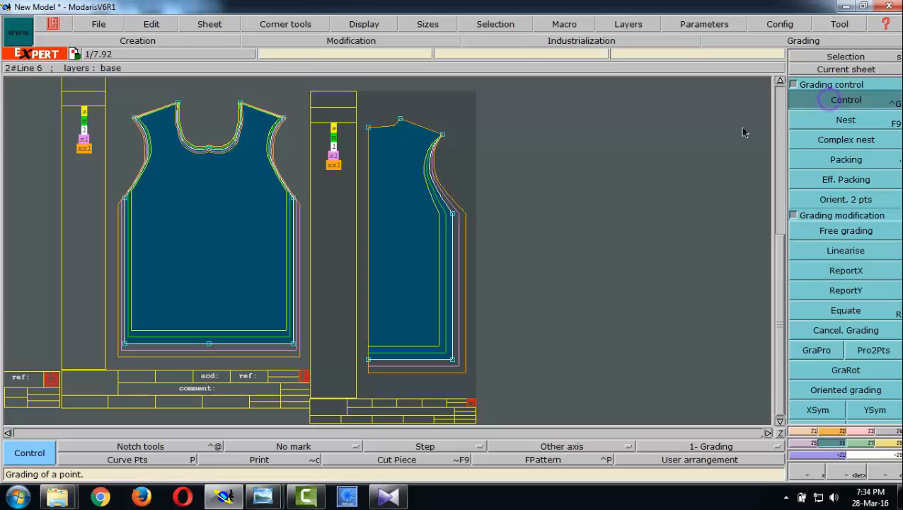
click(454, 215)
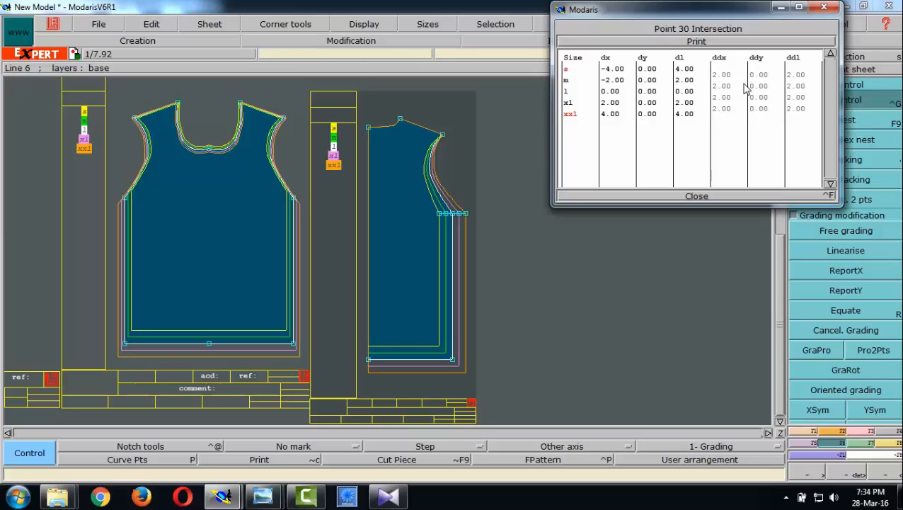
drag(731, 113, 715, 74)
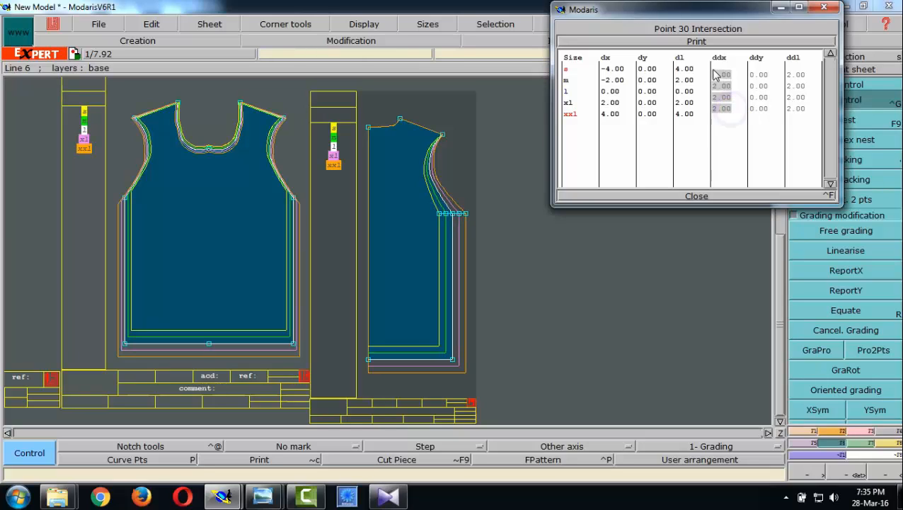
click(702, 197)
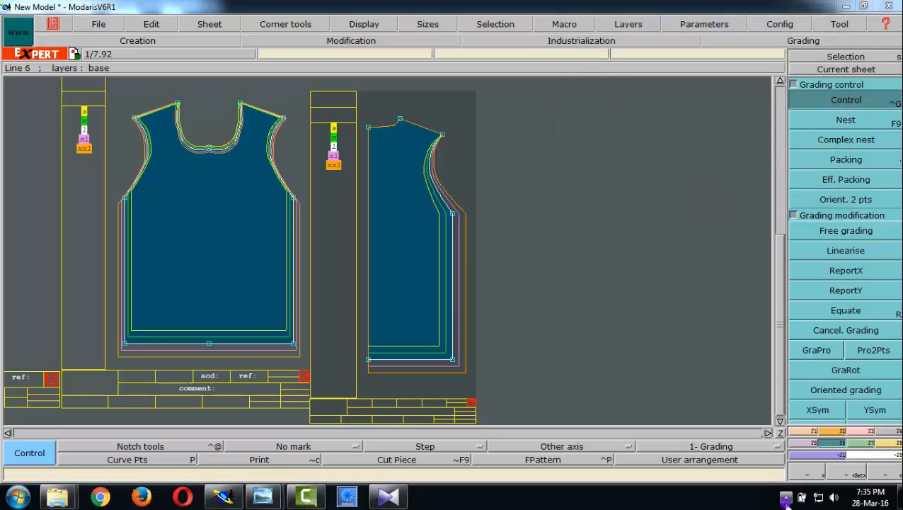
click(841, 273)
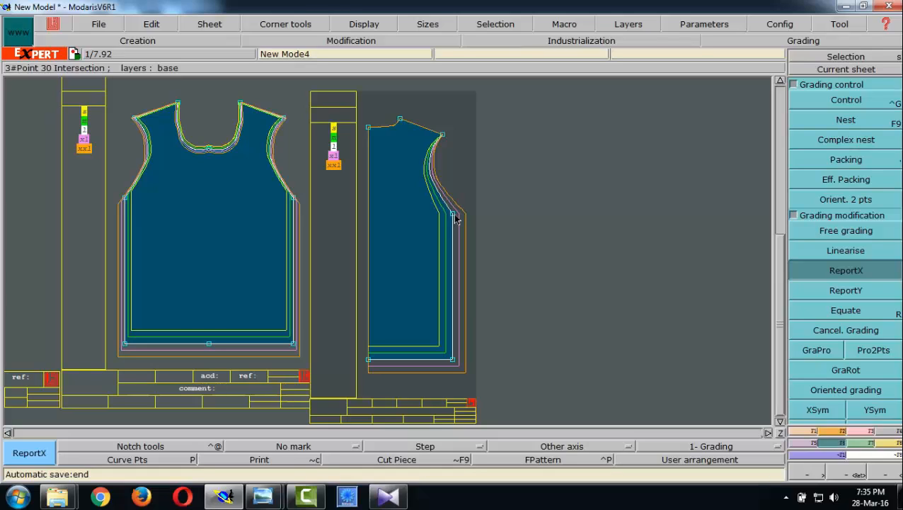
- Open the grading table of the back underarm point and select the ddy values of all size intervals
click(846, 101)
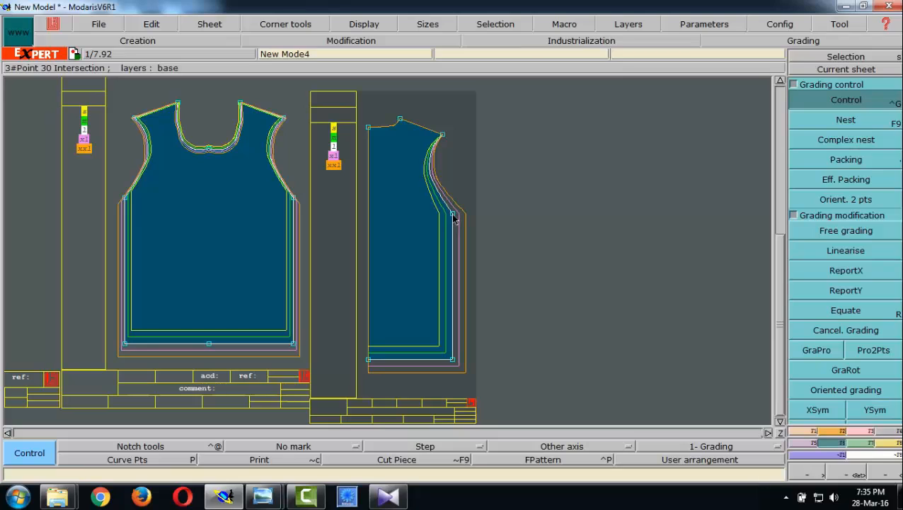
click(453, 214)
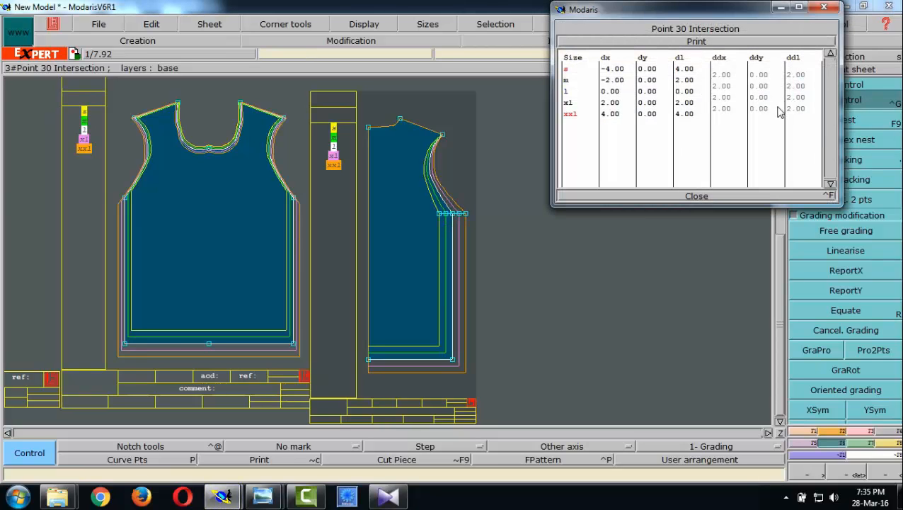
click(774, 109)
click(758, 74)
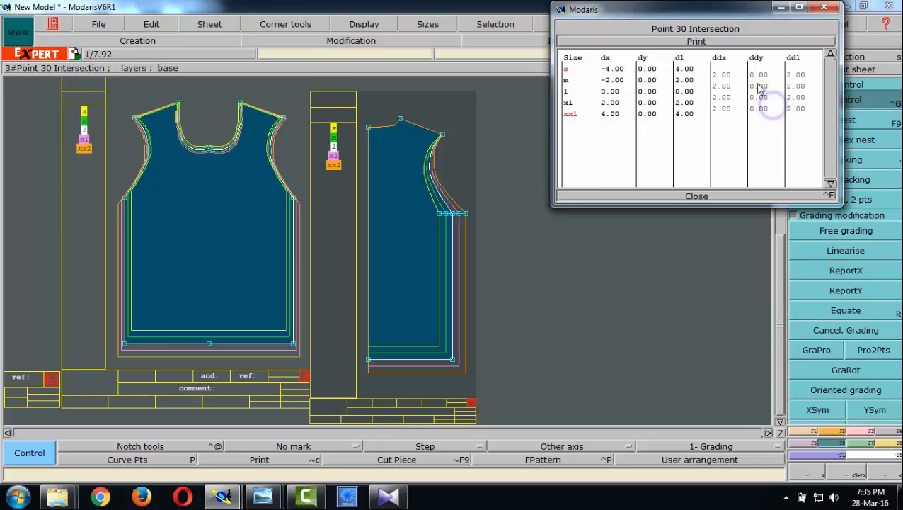
click(765, 106)
drag(764, 107, 749, 71)
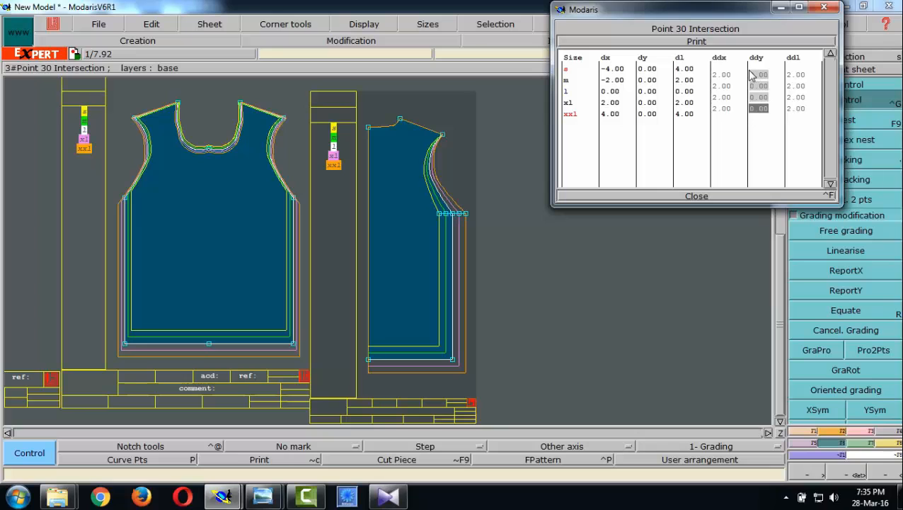
- Consult the armhole height row of the measurement chart and set ddy to -1 for all size intervals of the back underarm point
click(264, 497)
click(212, 435)
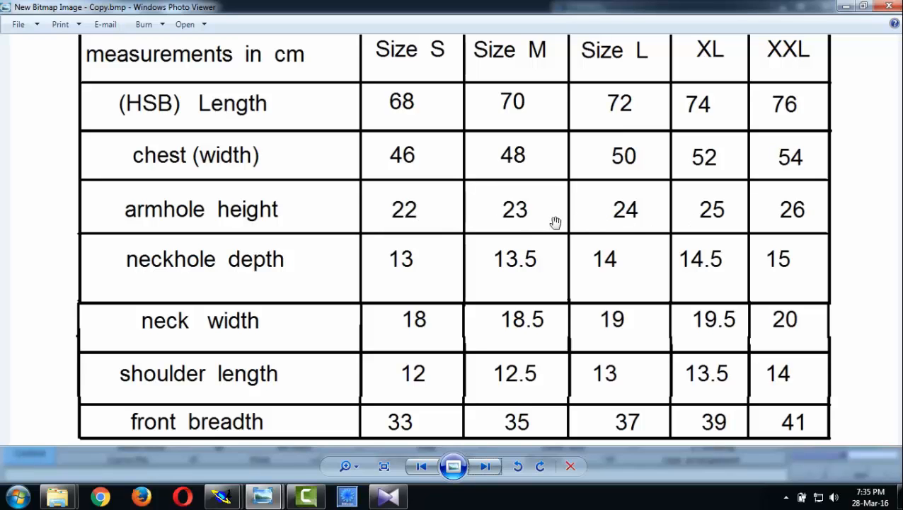
mouse_move(222, 496)
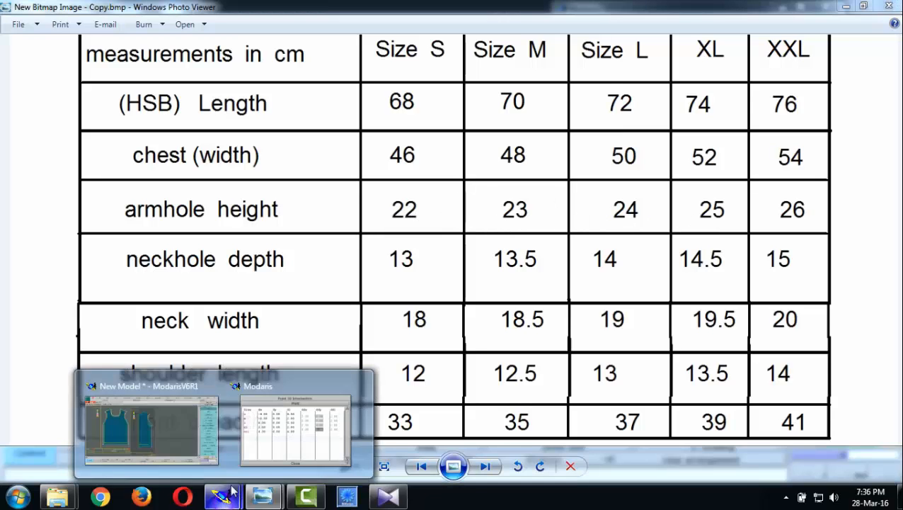
click(201, 419)
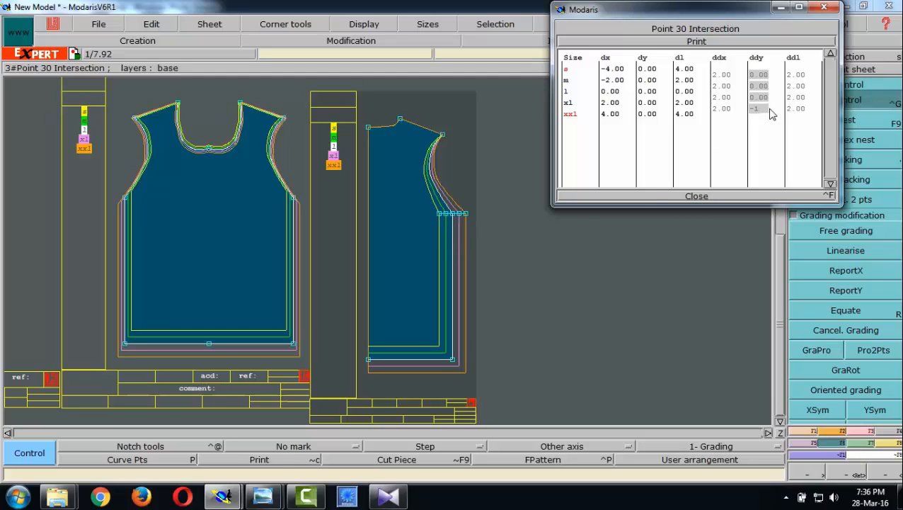
key(Return)
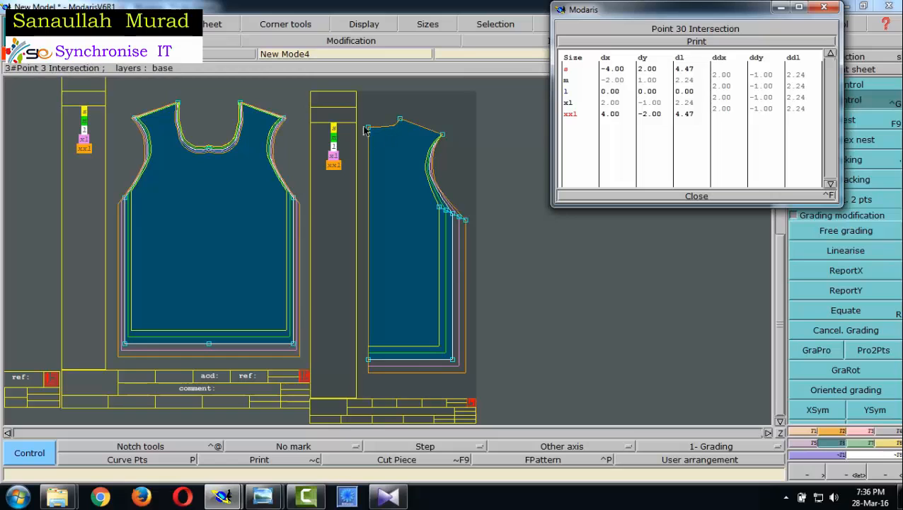
- Consult the neck measurements in the chart against the back piece and close the underarm point's grading table
mouse_move(274, 499)
click(187, 425)
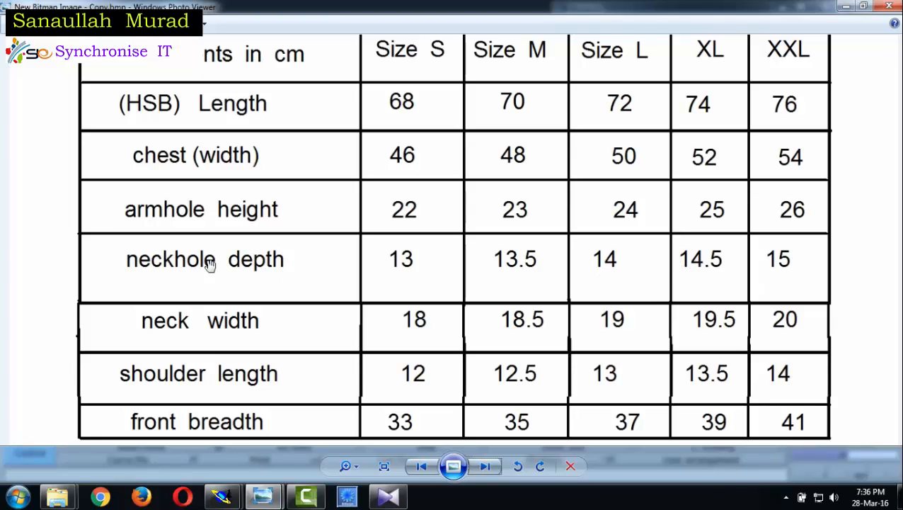
mouse_move(224, 499)
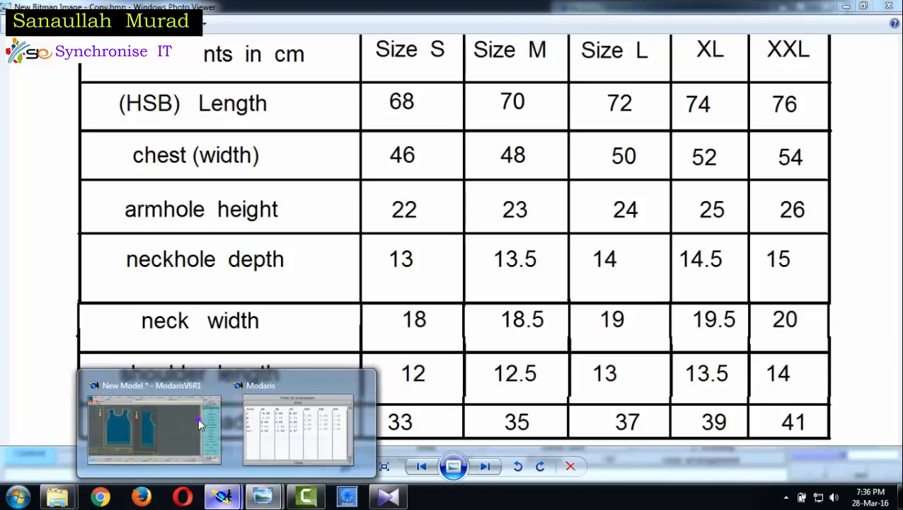
click(152, 400)
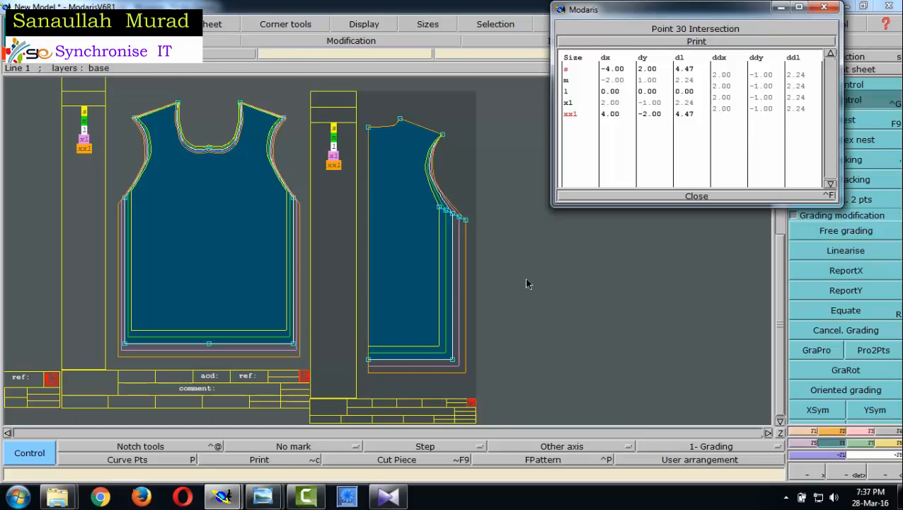
mouse_move(262, 496)
click(196, 428)
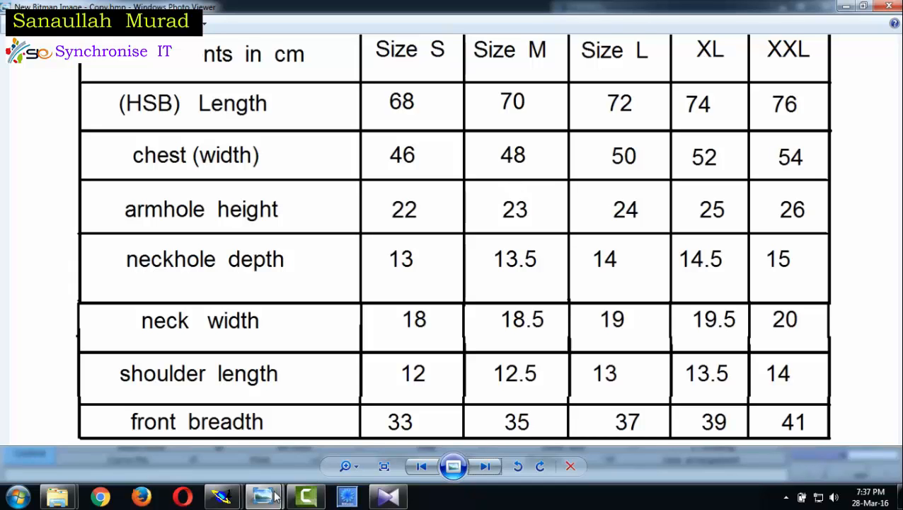
mouse_move(221, 496)
click(180, 424)
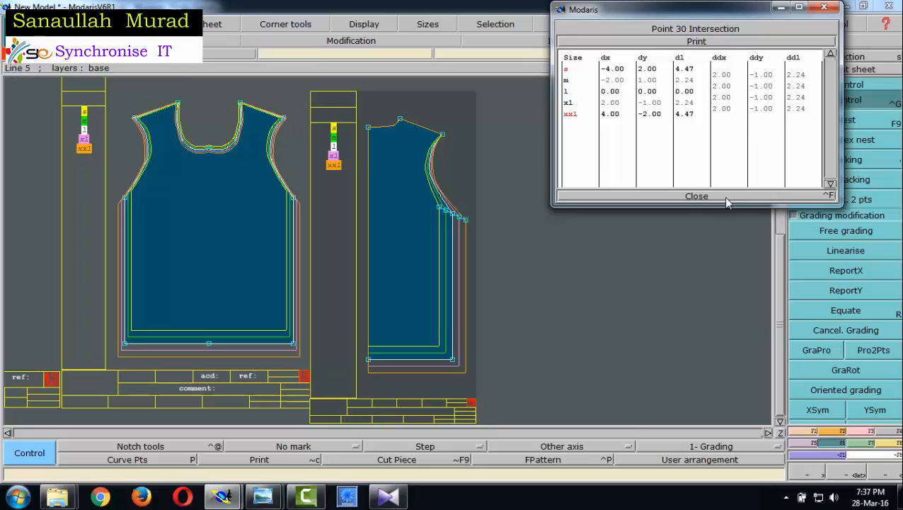
click(685, 196)
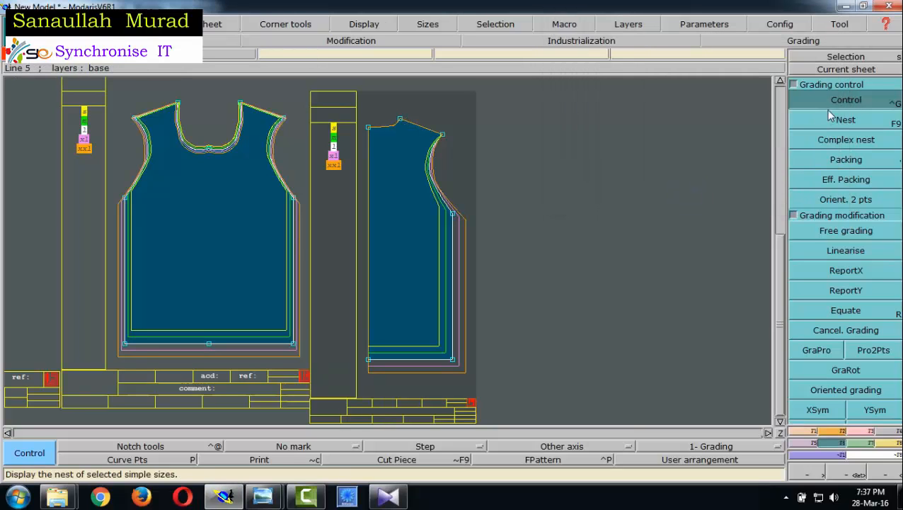
- Set ddx to 0.25 for all size intervals of the back neck-shoulder point and close its grading table
click(400, 120)
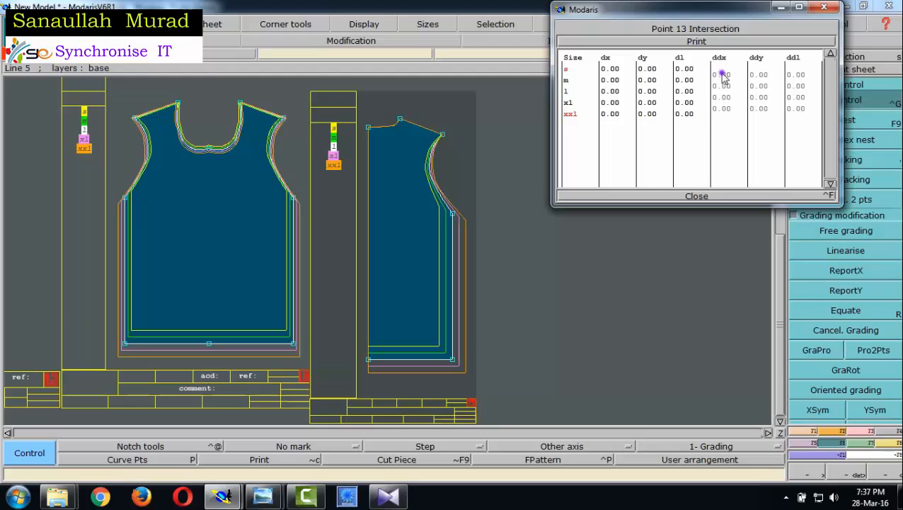
drag(731, 114, 733, 109)
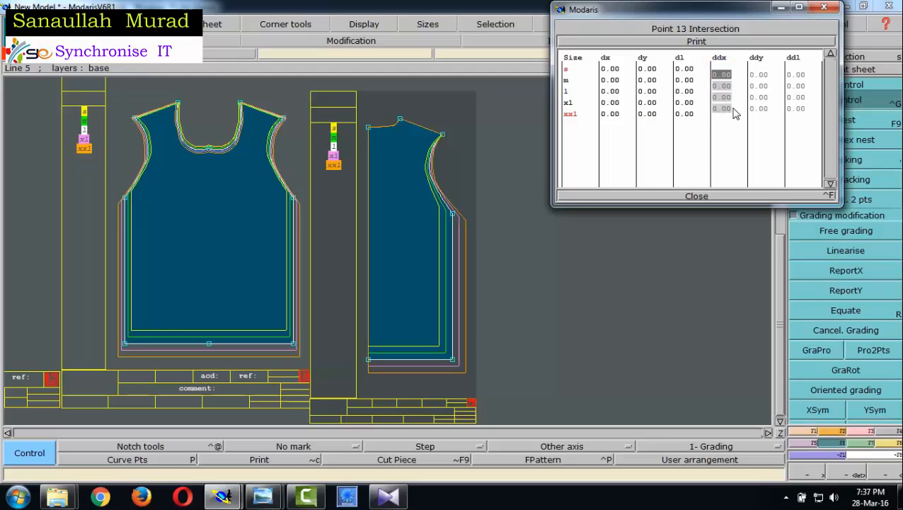
key(BackSpace)
text(.25)
key(Return)
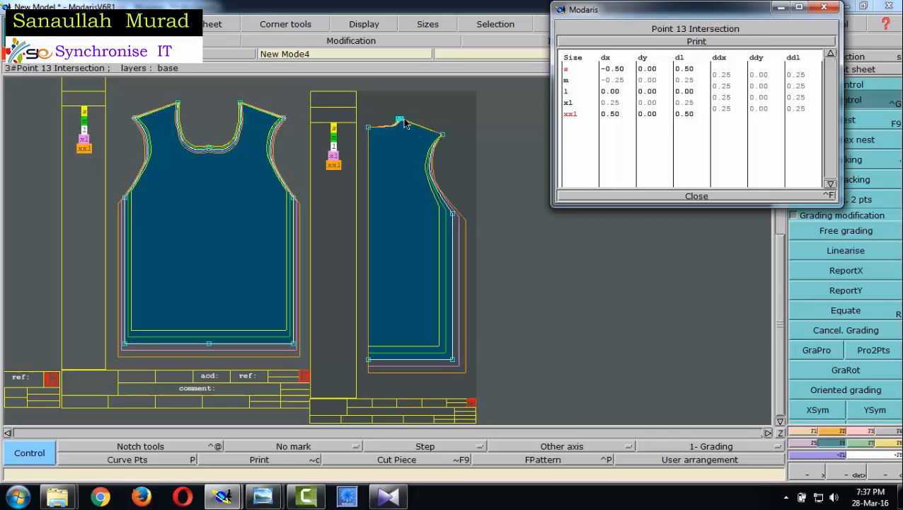
click(696, 196)
- Set ddx to 0.50 for all size intervals of the back shoulder tip point and close its grading table
click(442, 139)
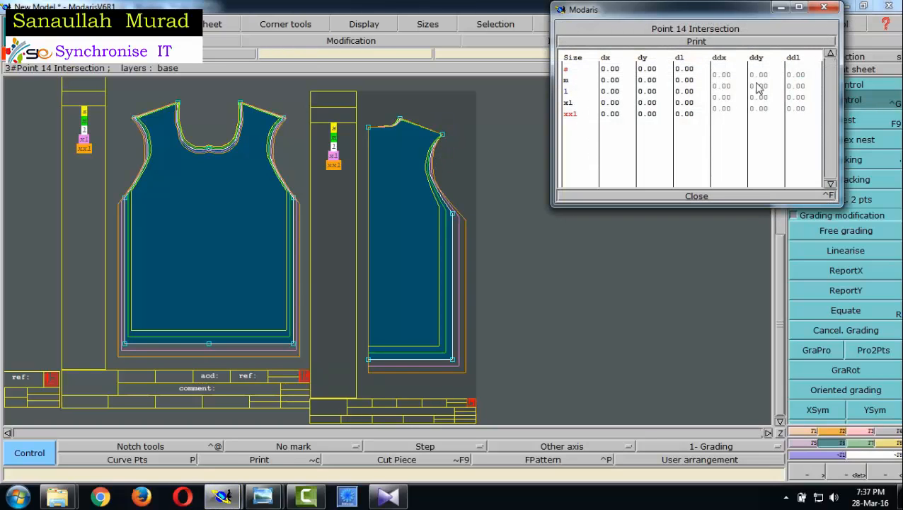
drag(720, 74, 731, 111)
key(Down)
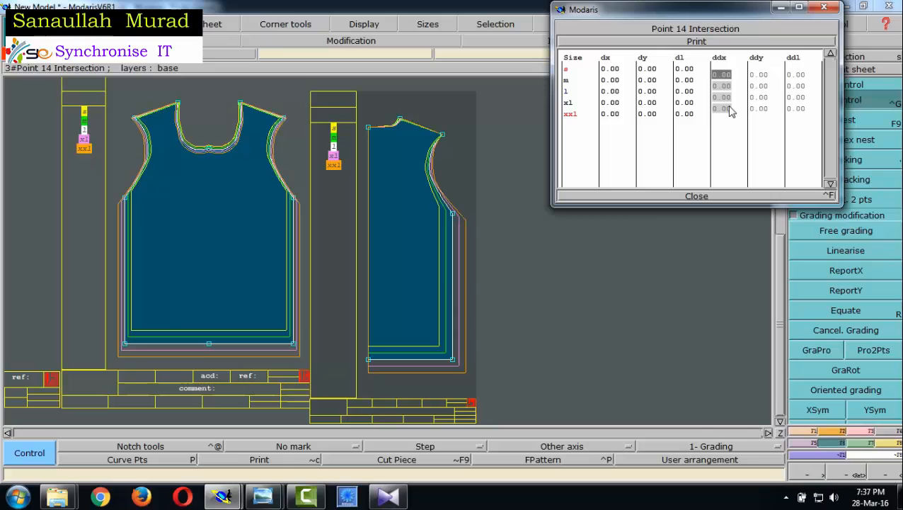
text(.5)
key(Return)
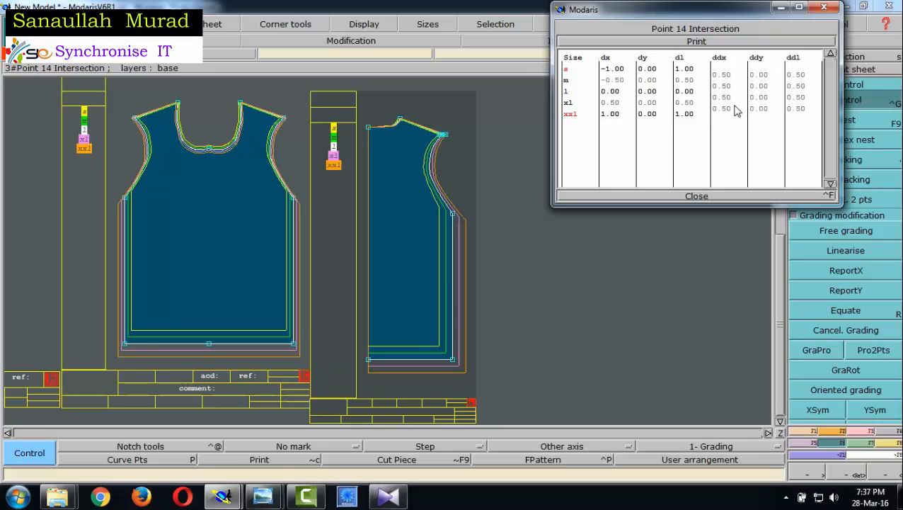
click(692, 196)
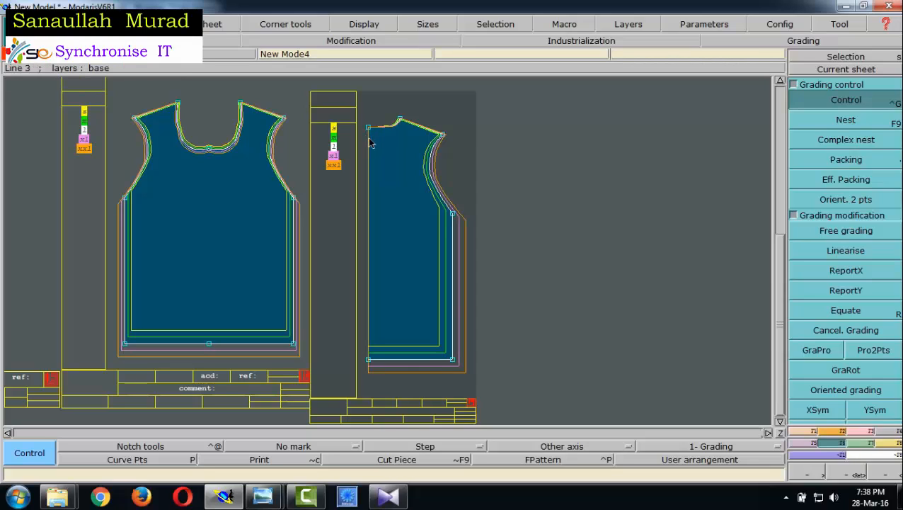
- Mirror the half back about its centre-back line with Sym2Pts and display the size nest of the full back piece
key(F4)
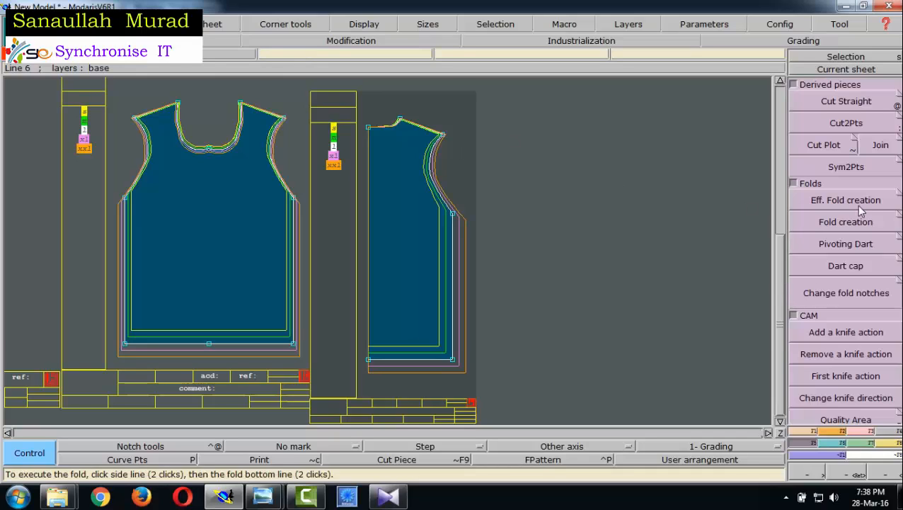
click(846, 168)
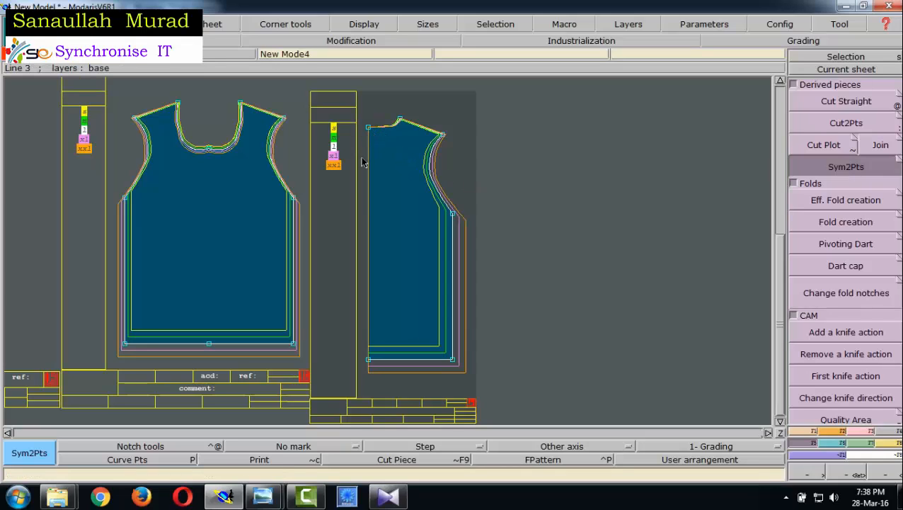
click(368, 361)
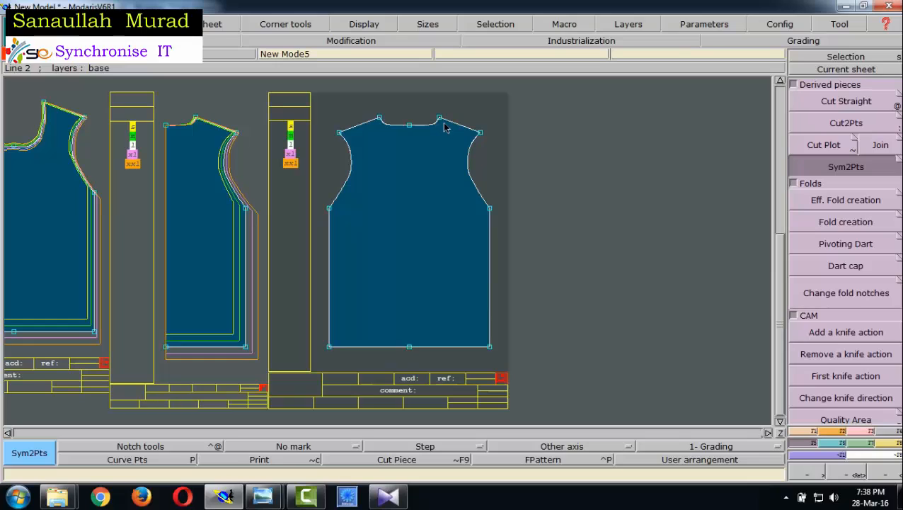
key(F9)
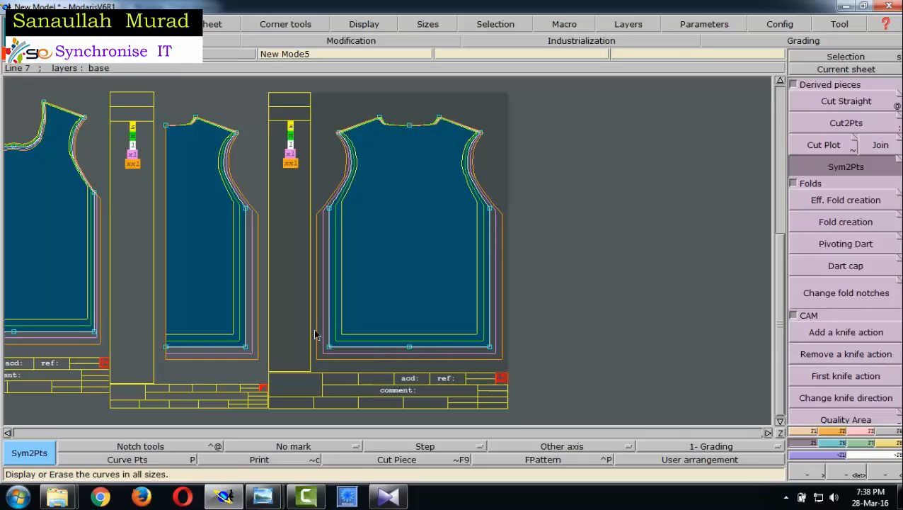
- Look over the graded front and back pieces and the earlier pattern sheets
click(7, 433)
click(7, 433)
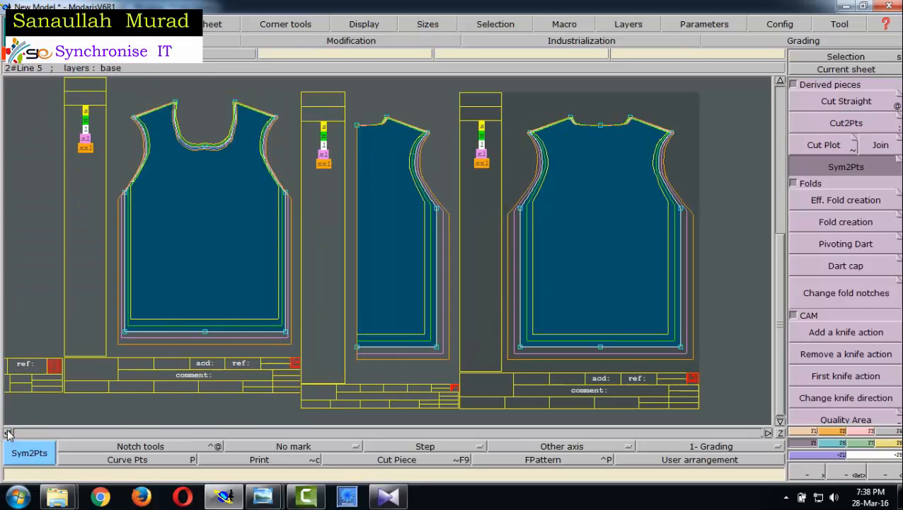
click(7, 433)
click(7, 433)
click(7, 433)
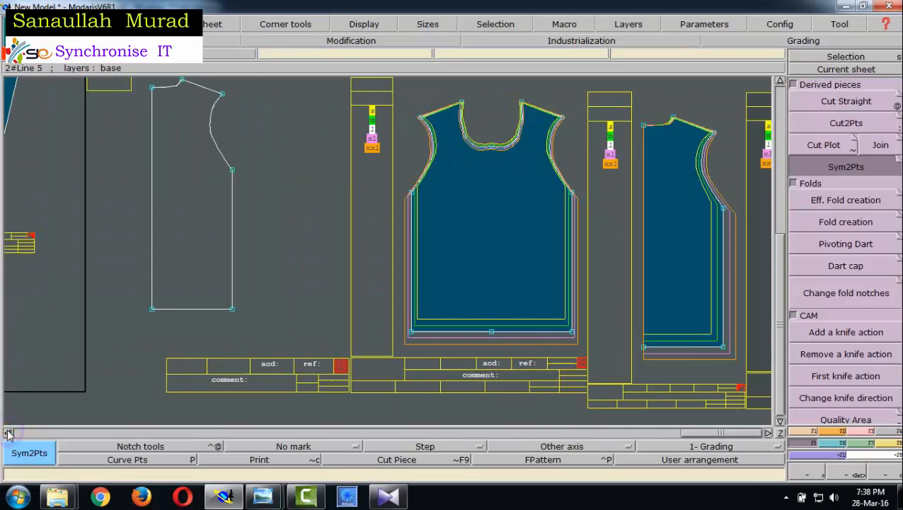
click(7, 433)
click(7, 433)
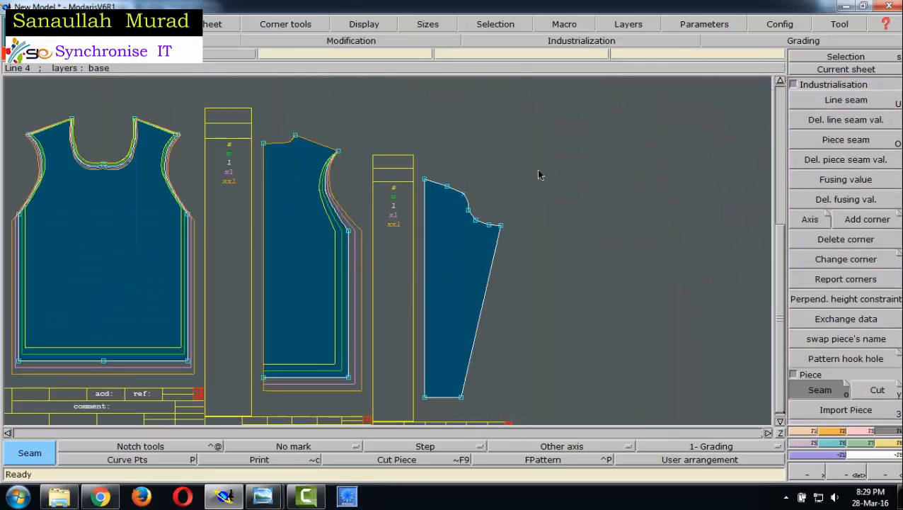
- Make the sleeve piece the current sheet and display its nest with all sizes from S to XXL
click(413, 228)
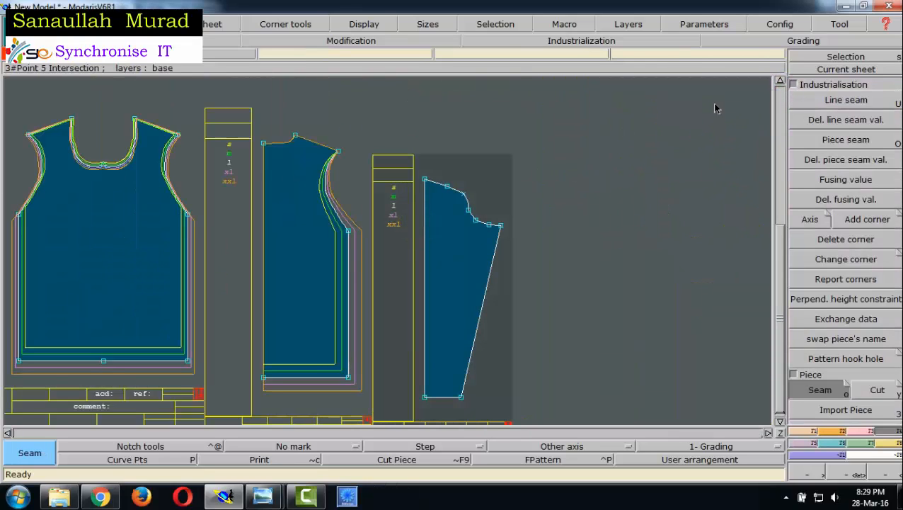
click(822, 71)
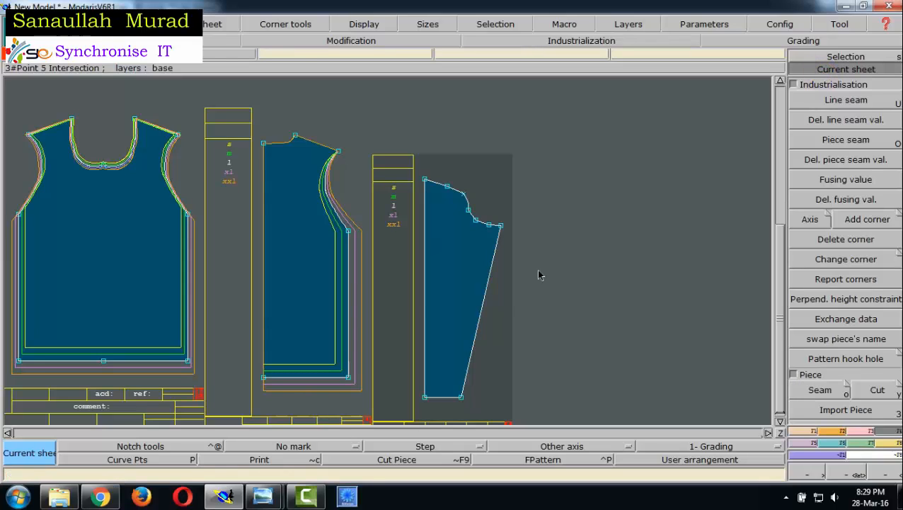
click(413, 300)
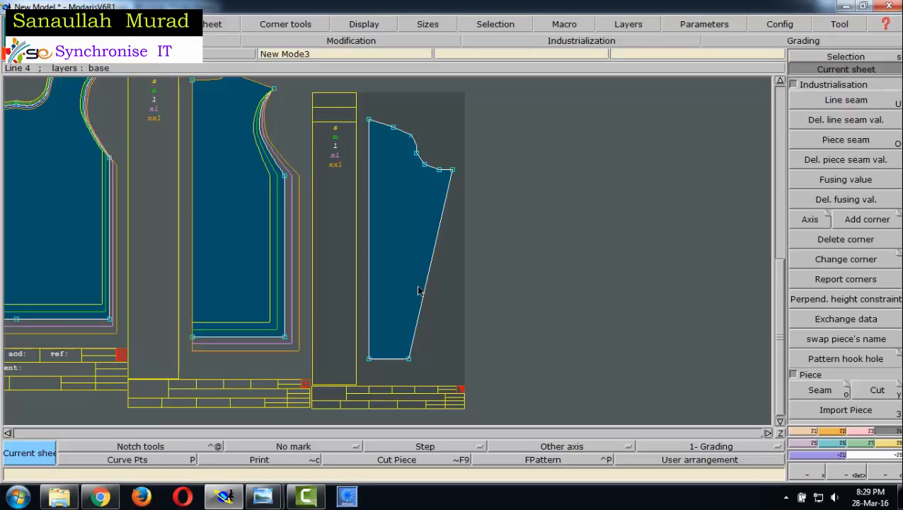
key(F9)
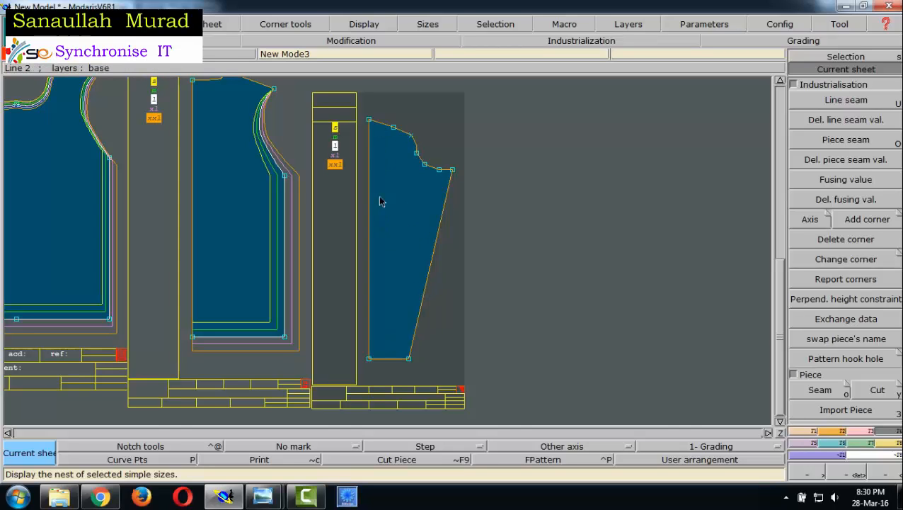
key(F12)
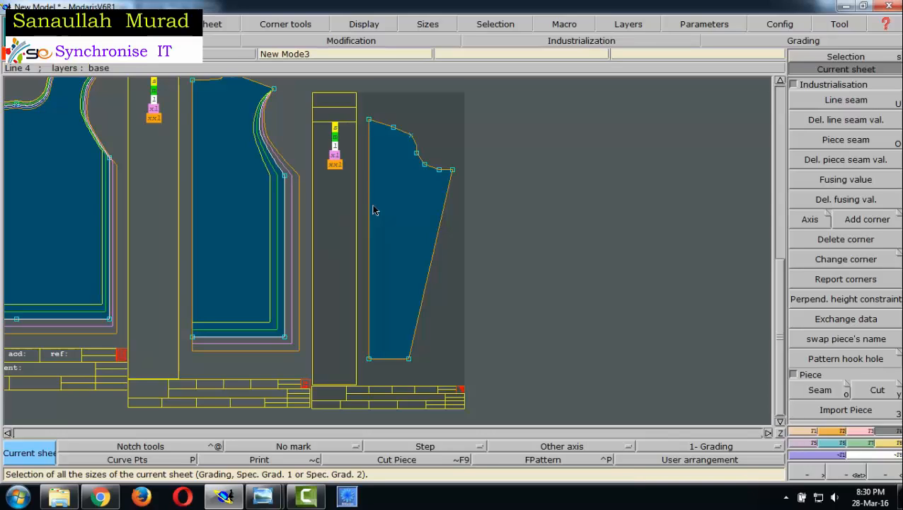
- Activate grading Control for the sleeve and consult the chart's sleeve measurements and the ddx/ddy direction diagram
click(843, 445)
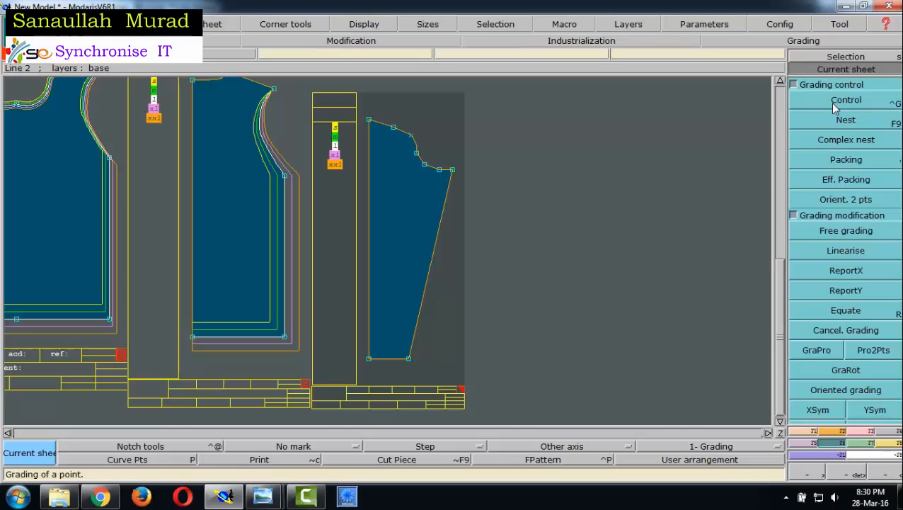
click(835, 105)
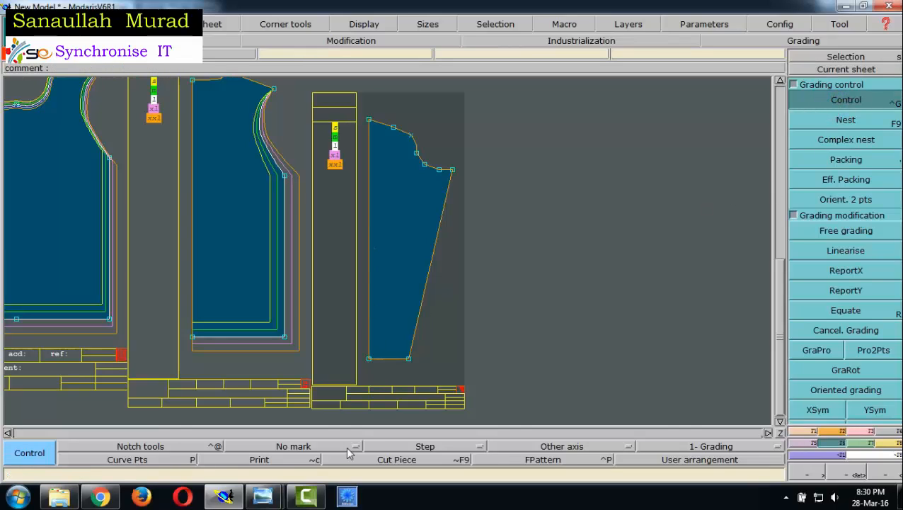
mouse_move(267, 501)
click(170, 420)
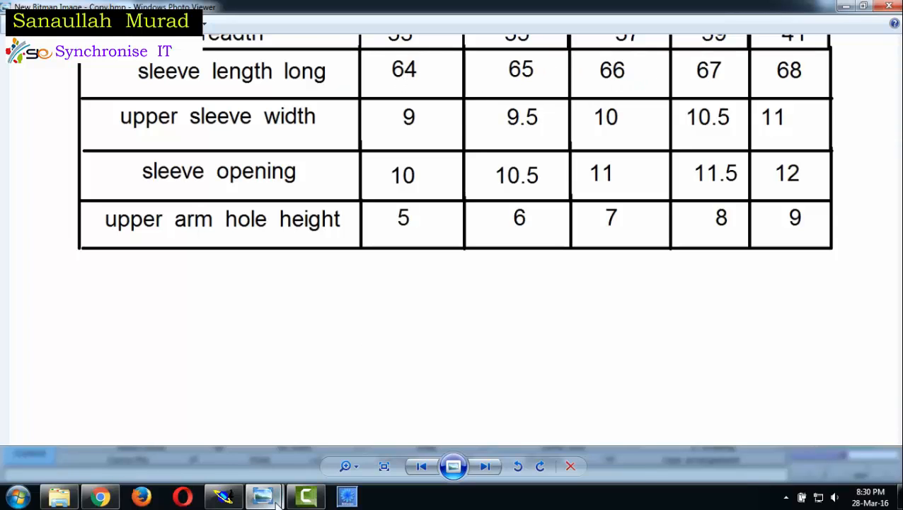
click(225, 497)
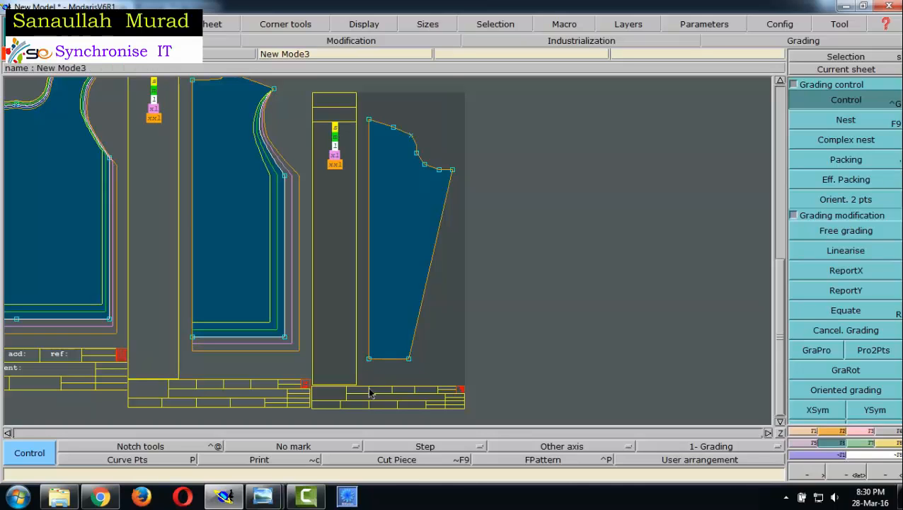
click(332, 444)
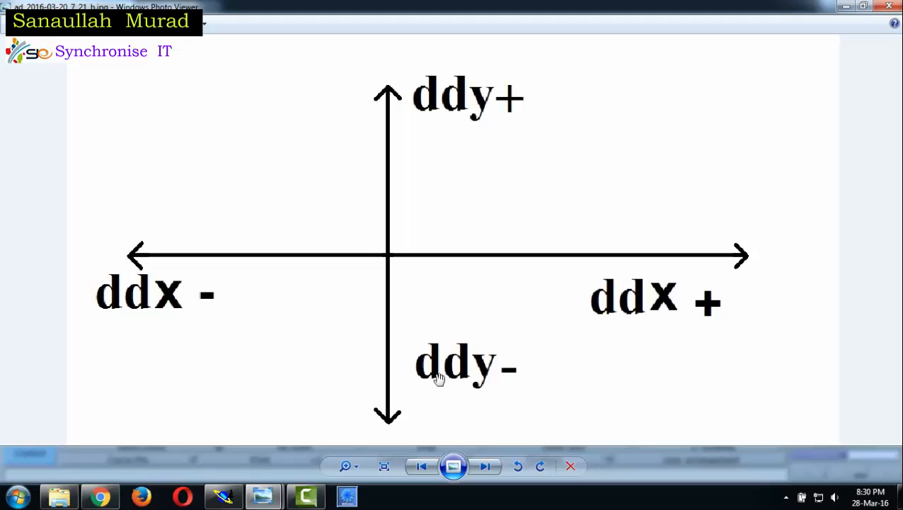
click(232, 498)
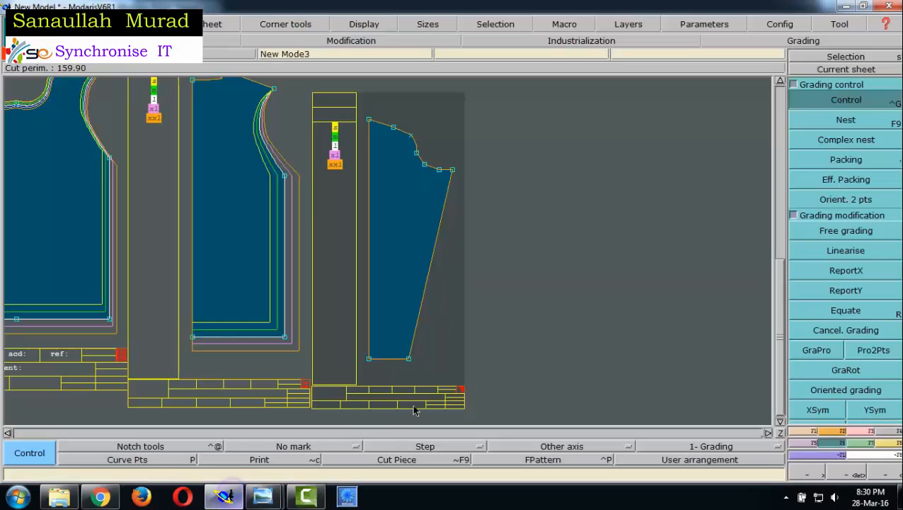
- Grade the hem corner on the sleeve's straight vertical edge with a ddy of -1 for all sizes using Control
click(834, 102)
click(369, 360)
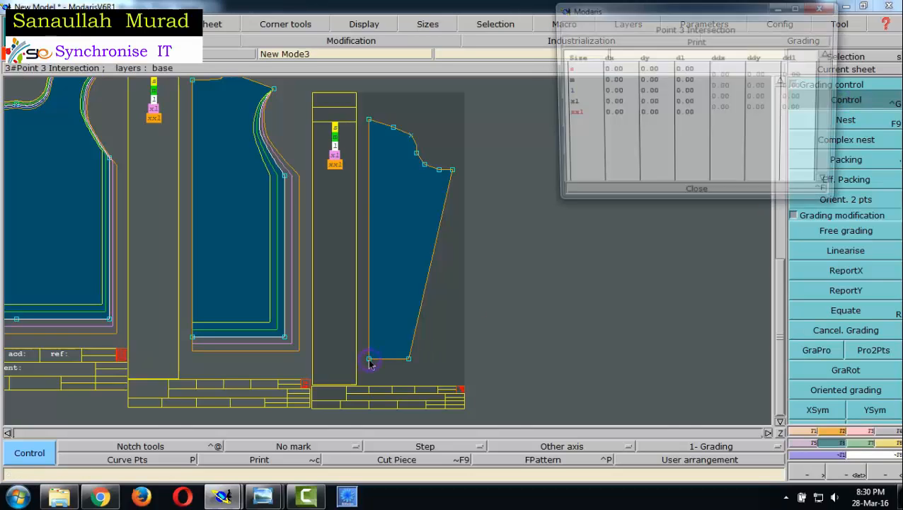
click(771, 108)
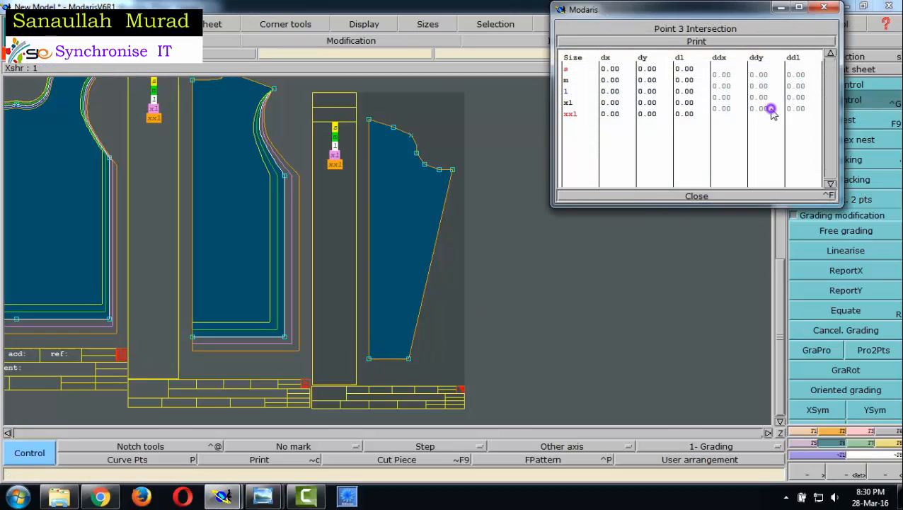
click(752, 74)
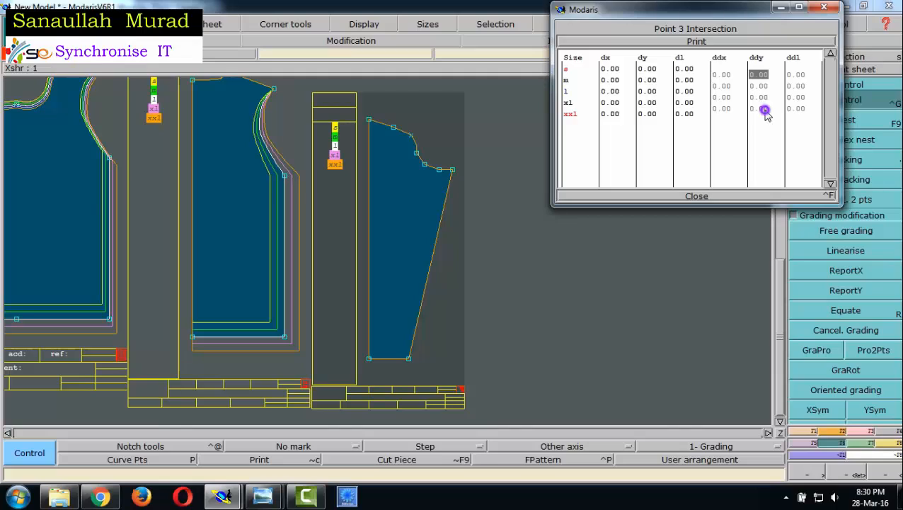
drag(763, 110, 749, 74)
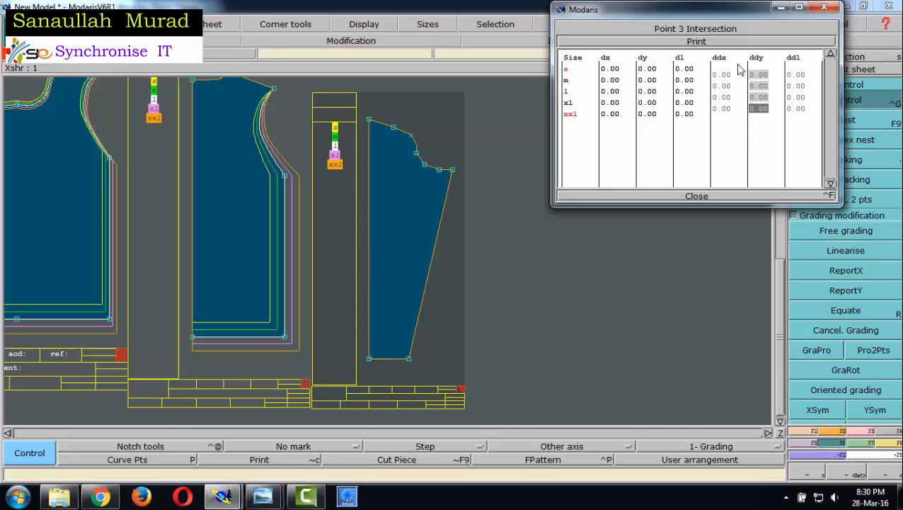
text(-1)
key(Return)
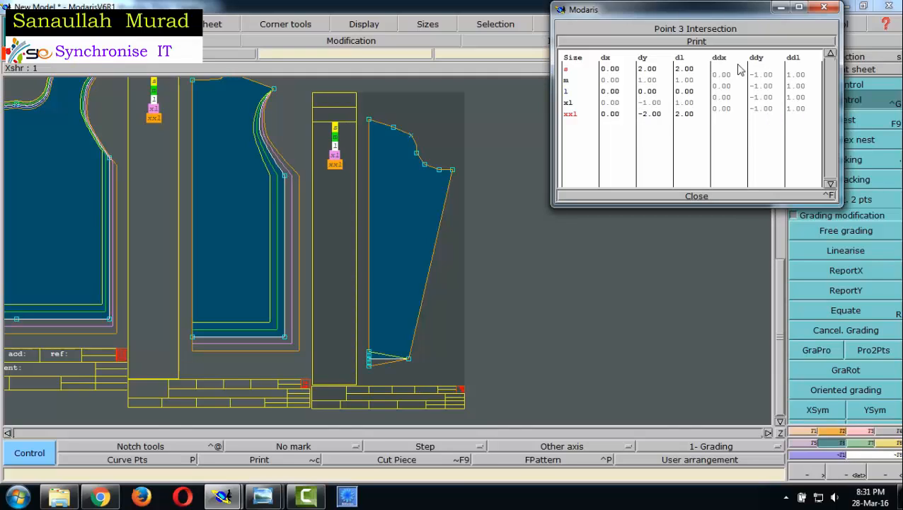
click(697, 198)
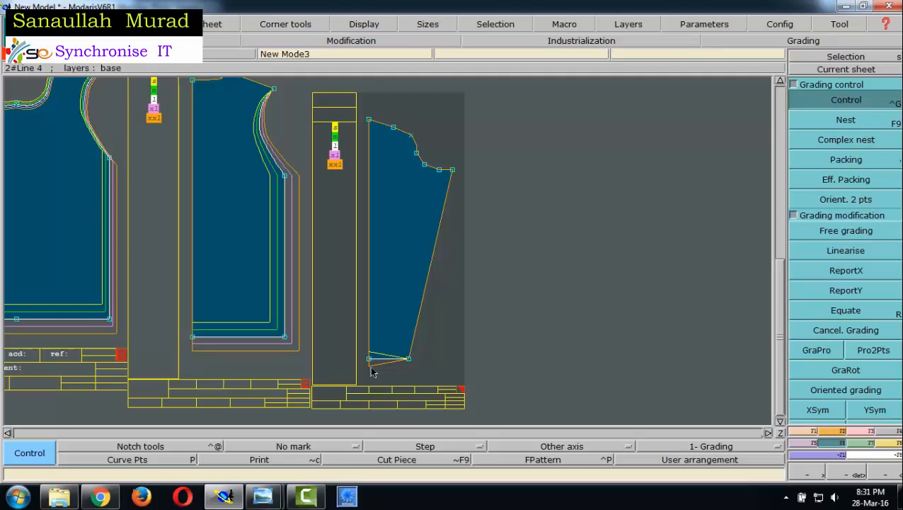
- Display the sleeve's nest in all sizes and copy the hem corner's Y grading to the underarm-seam hem corner with ReportY
key(F9)
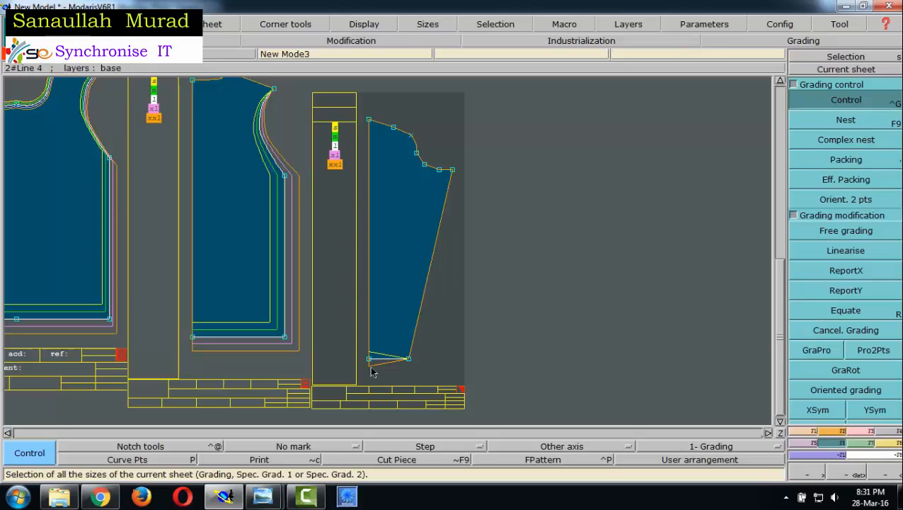
key(F9)
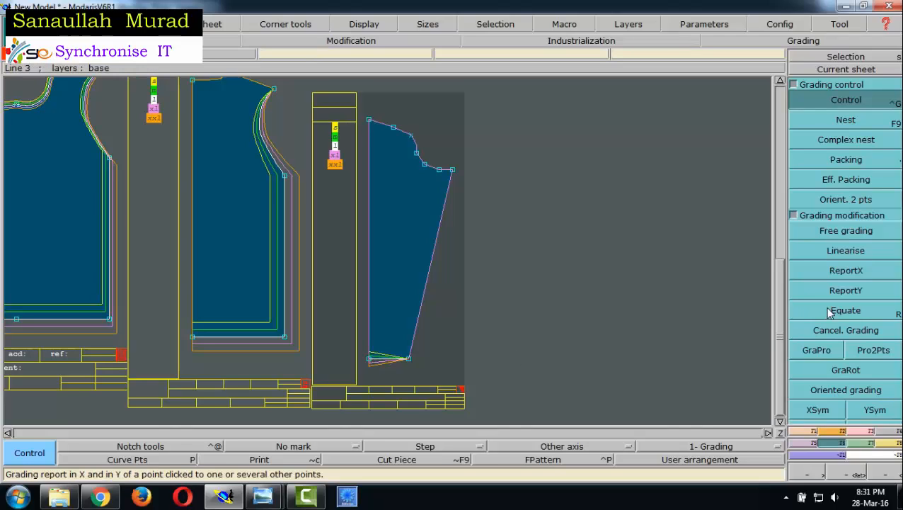
click(861, 291)
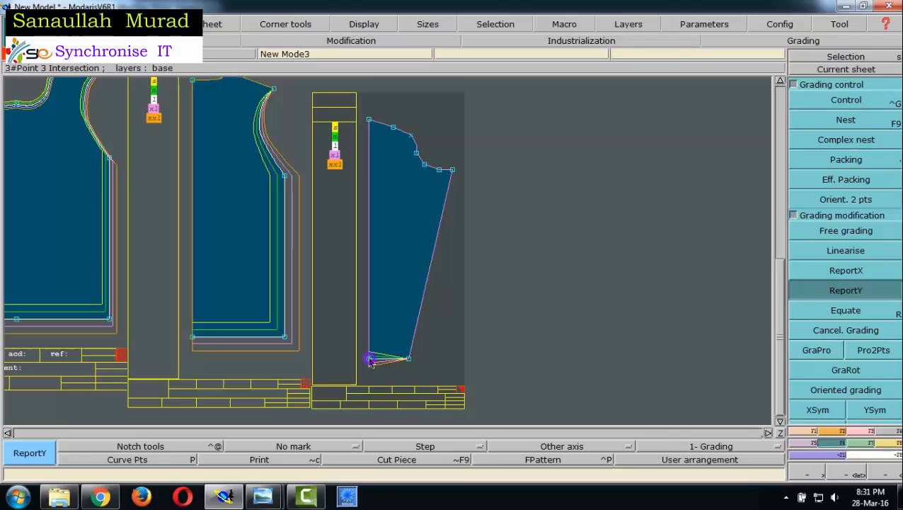
click(409, 360)
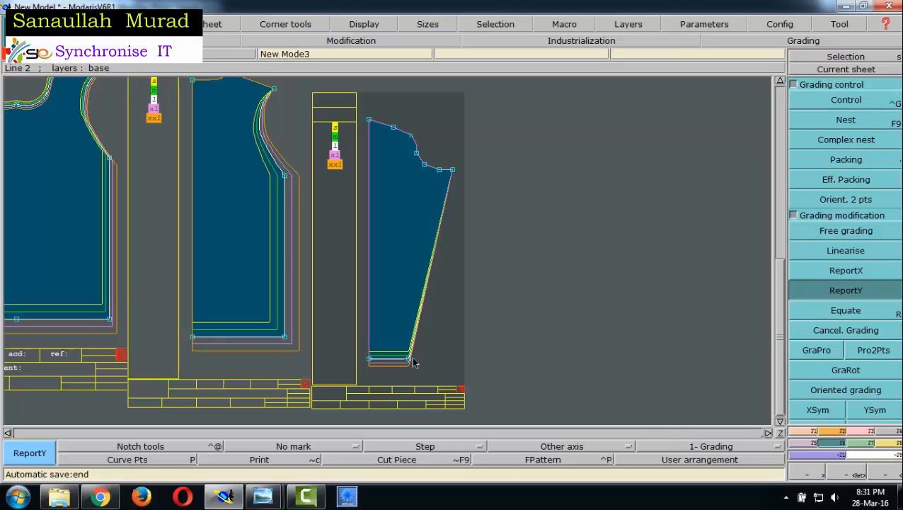
- Consult the sleeve chart and direction diagram, and set ddx to 0.5 for all sizes at the hem corner on the slanted underarm seam
mouse_move(263, 496)
click(162, 404)
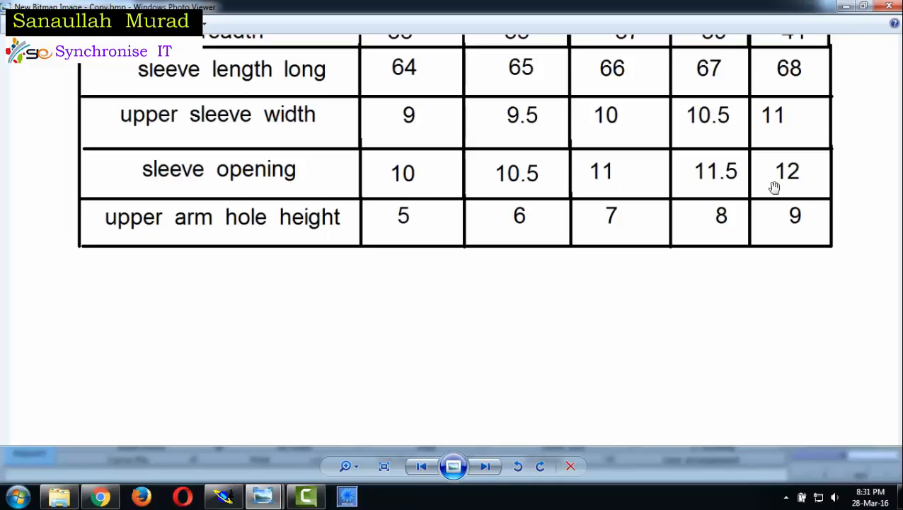
click(232, 499)
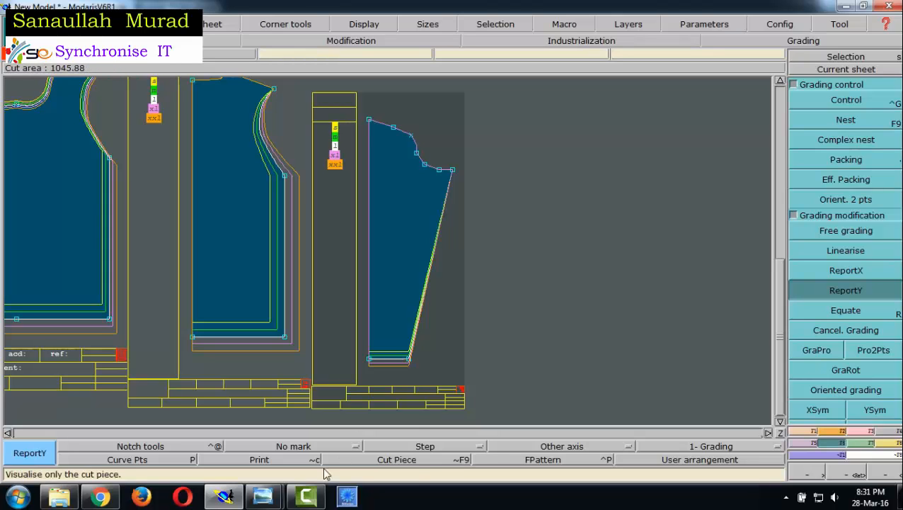
mouse_move(266, 498)
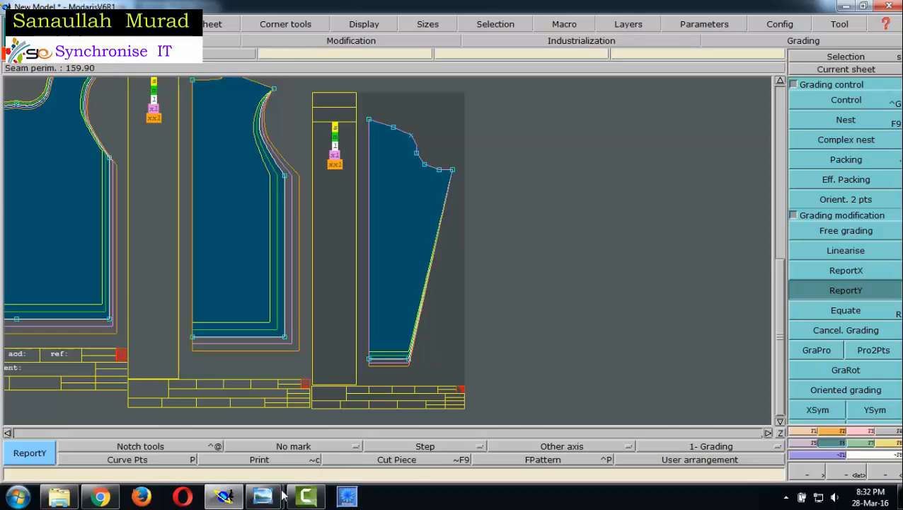
click(333, 428)
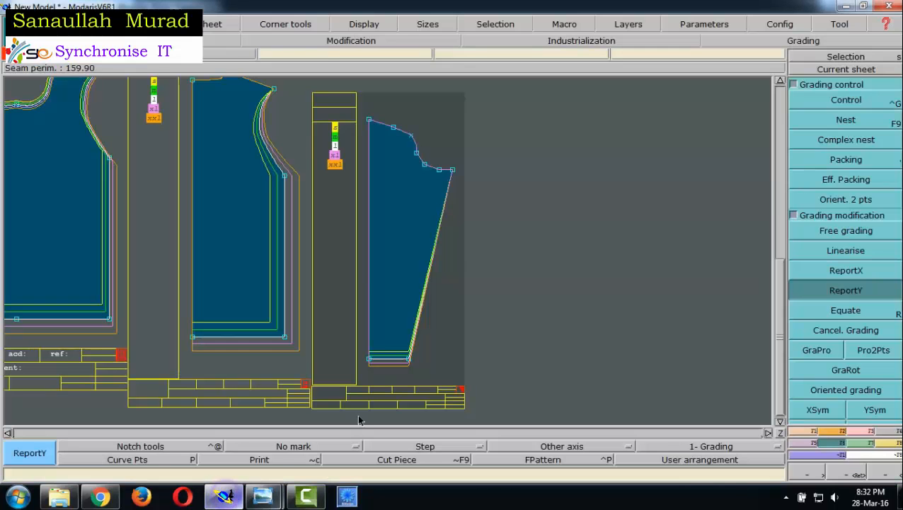
click(224, 496)
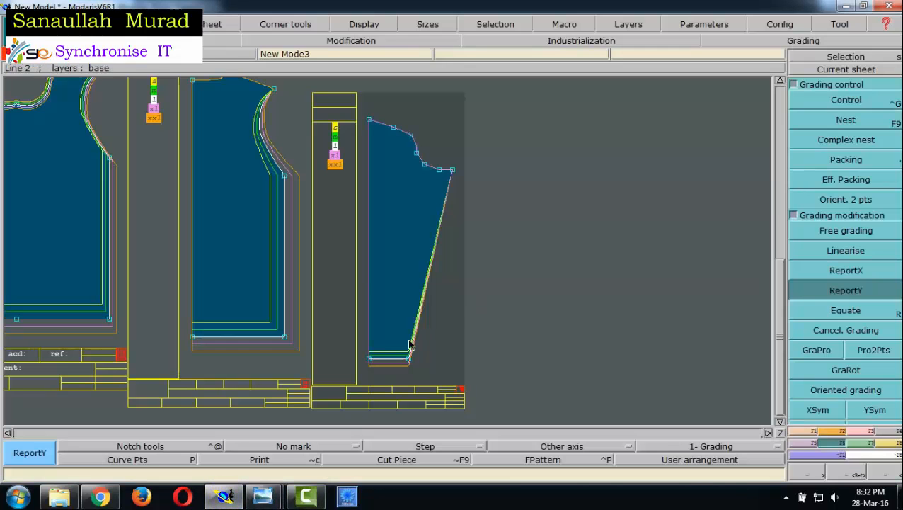
click(847, 102)
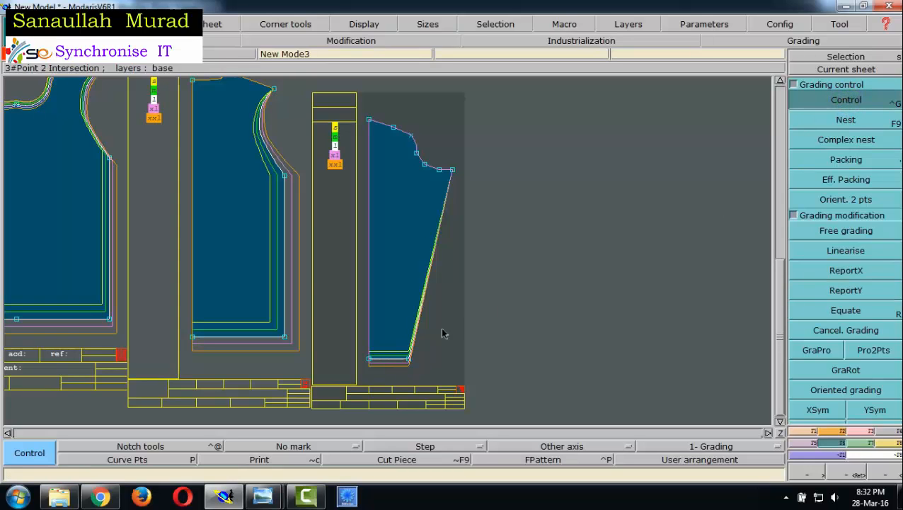
click(409, 360)
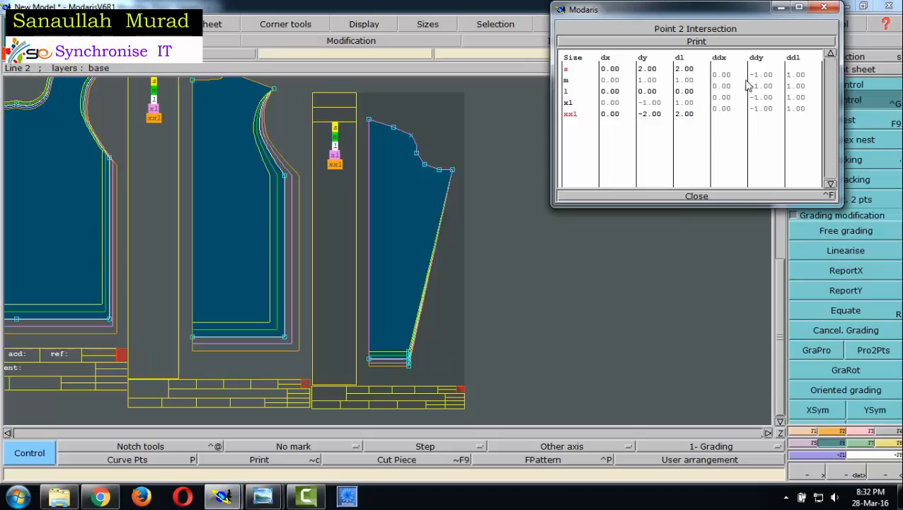
drag(716, 78, 729, 114)
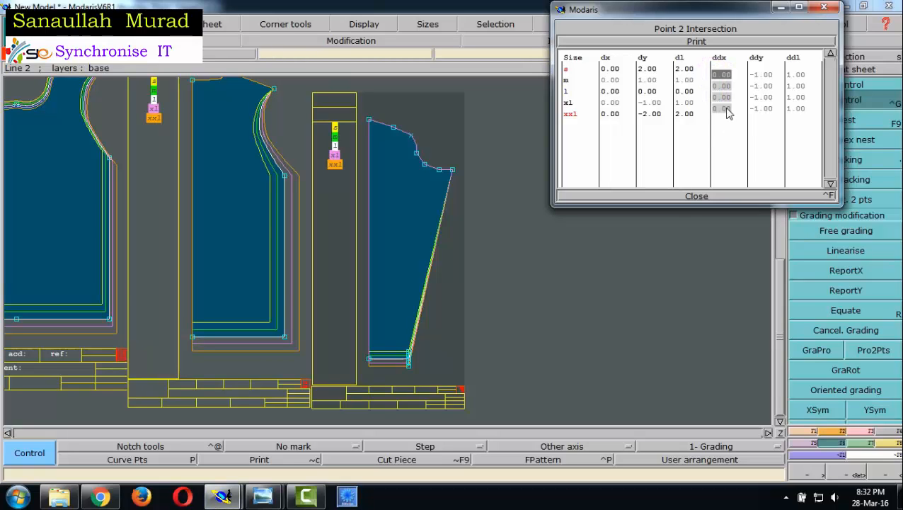
text(0)
key(Return)
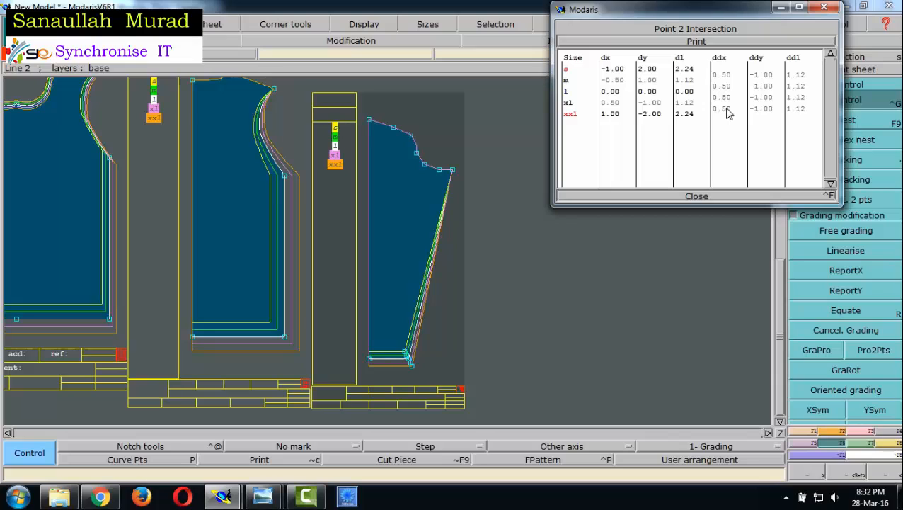
click(699, 196)
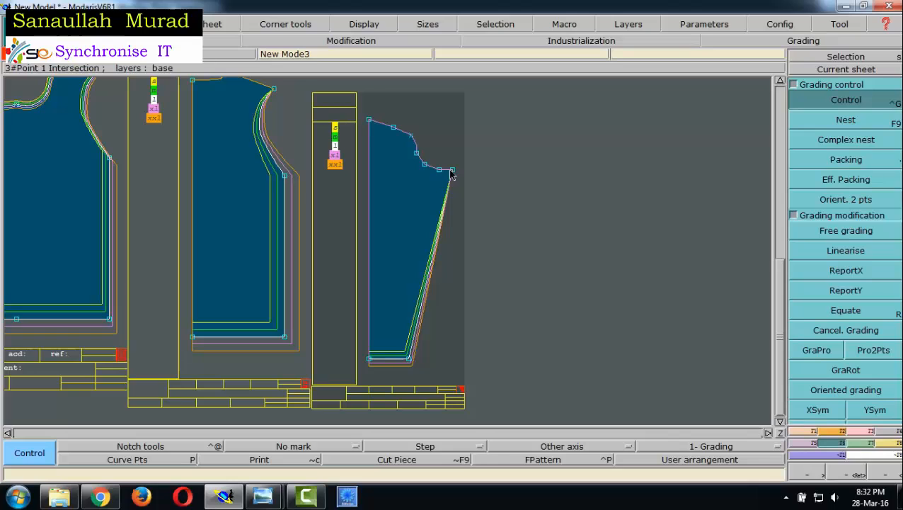
- Consult the sleeve measurements and direction diagram, and set ddx to 0.5 for all sizes at the sleeve's underarm point
mouse_move(262, 496)
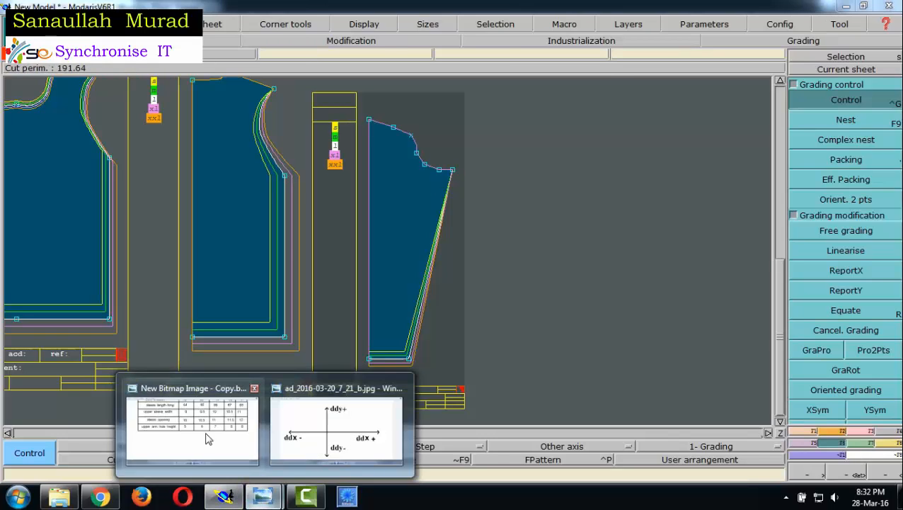
click(208, 438)
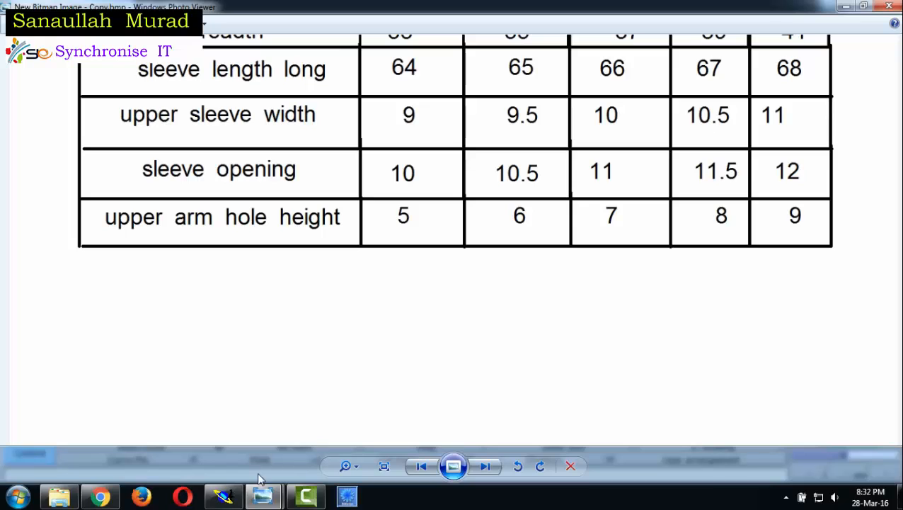
click(223, 495)
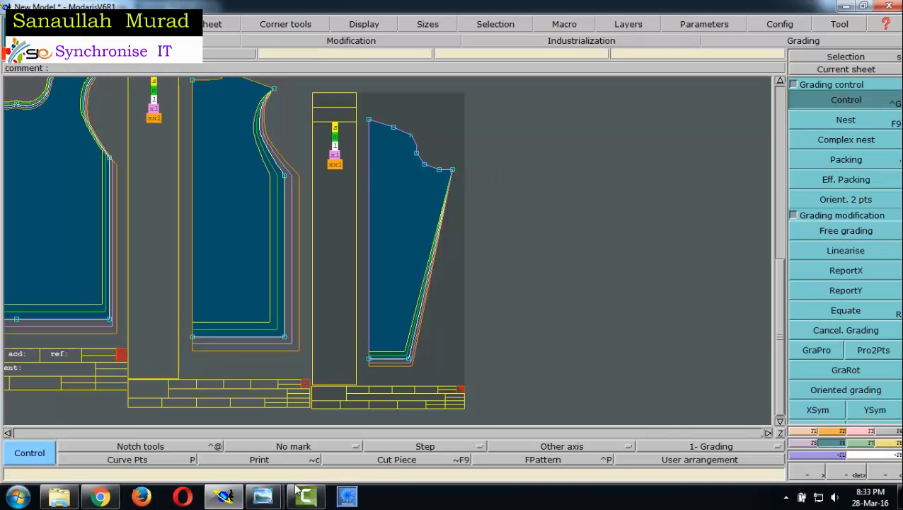
mouse_move(263, 496)
click(340, 411)
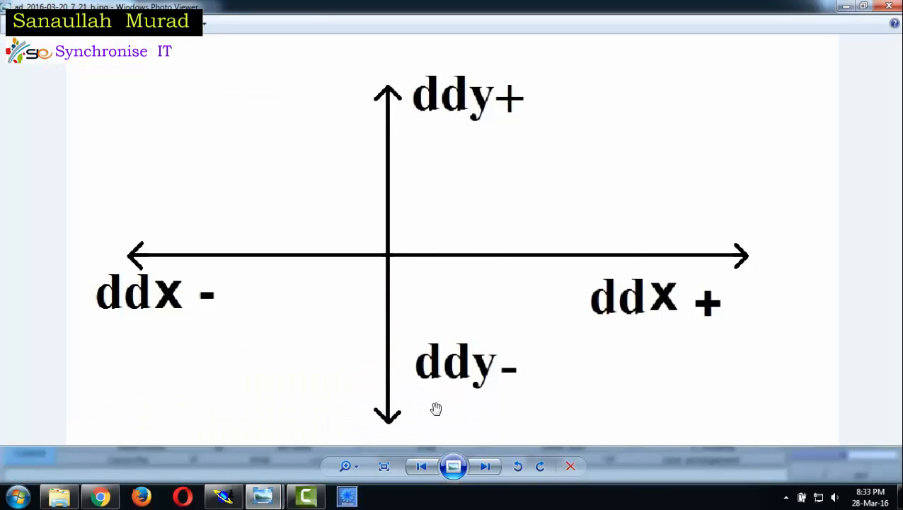
click(224, 496)
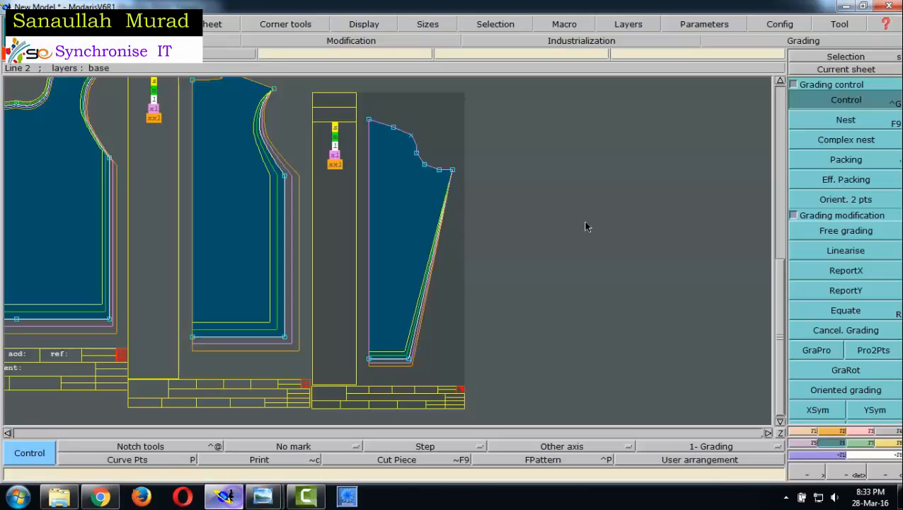
click(454, 170)
drag(721, 74, 735, 115)
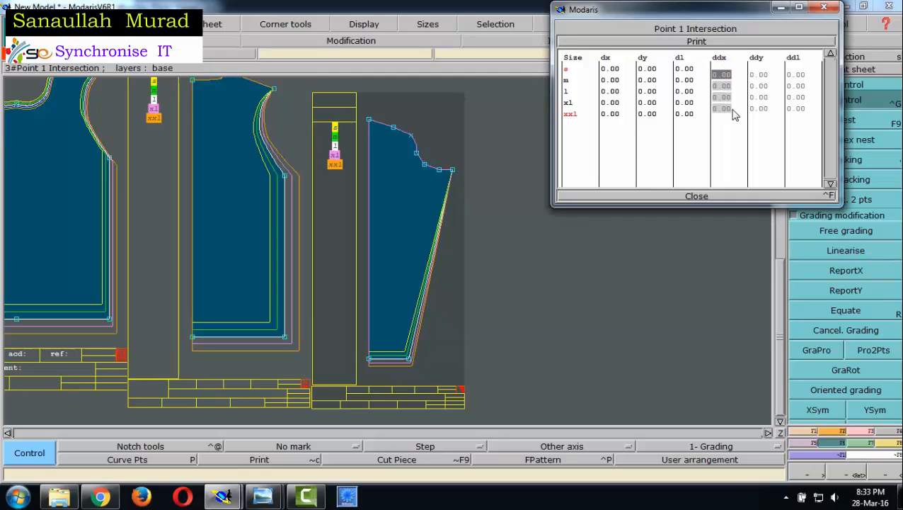
text(.5)
key(Return)
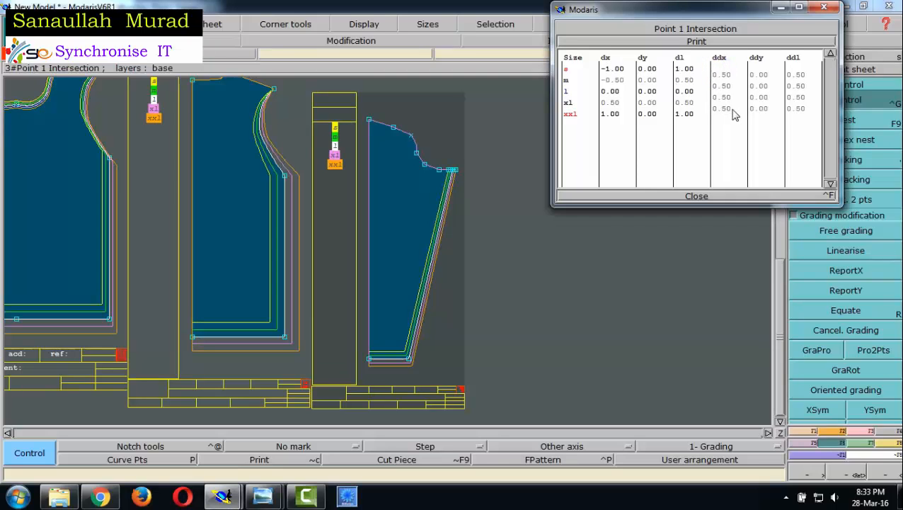
click(697, 196)
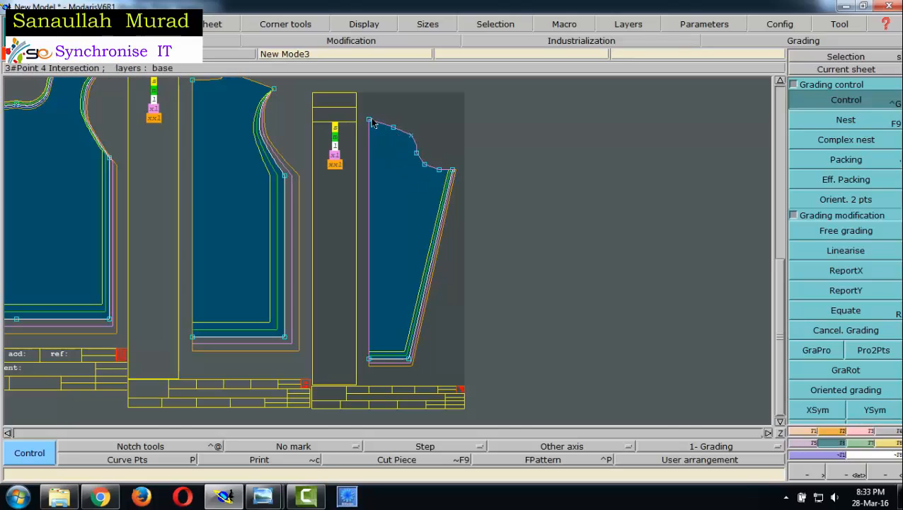
- Check the upper arm hole height in the chart and set ddy to -1 for all sizes at the sleeve's underarm point
click(454, 173)
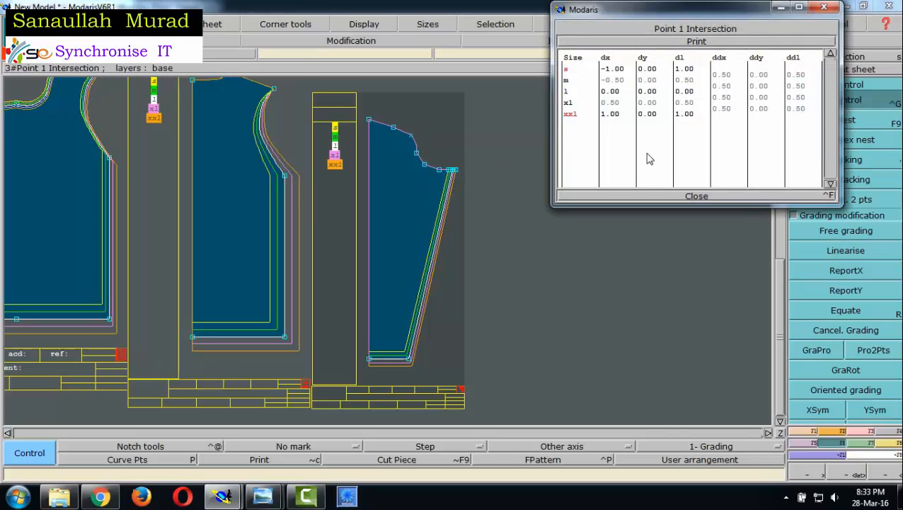
mouse_move(262, 496)
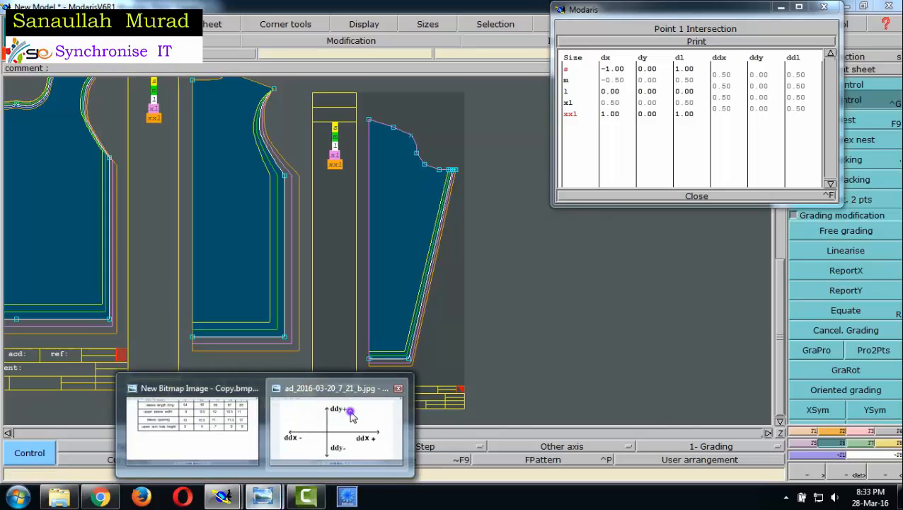
click(333, 437)
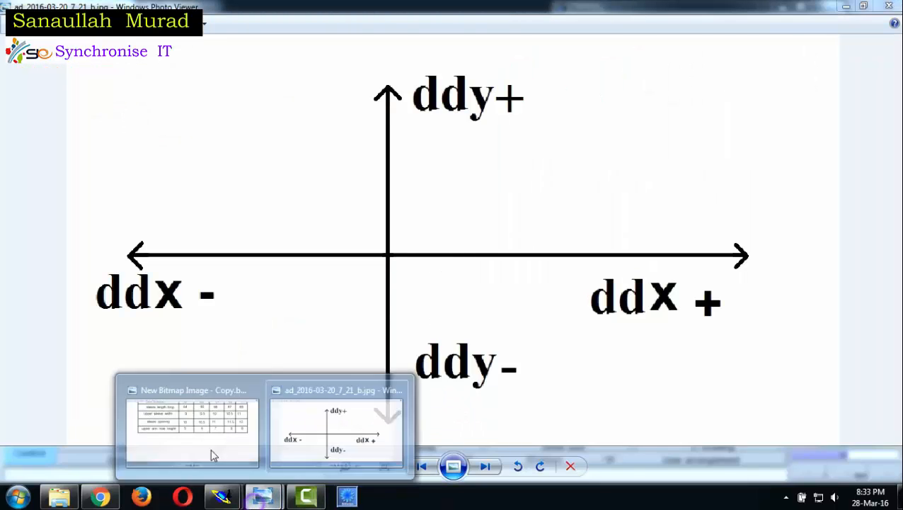
click(171, 429)
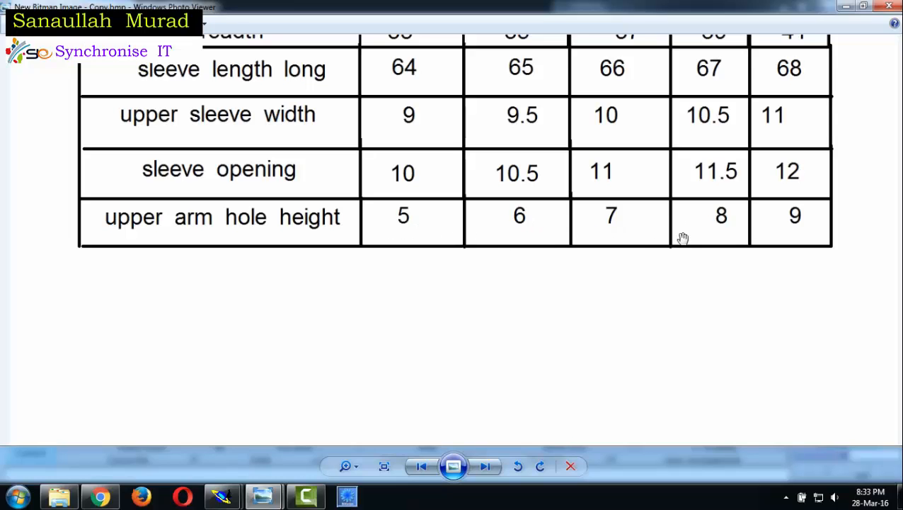
mouse_move(222, 495)
click(178, 425)
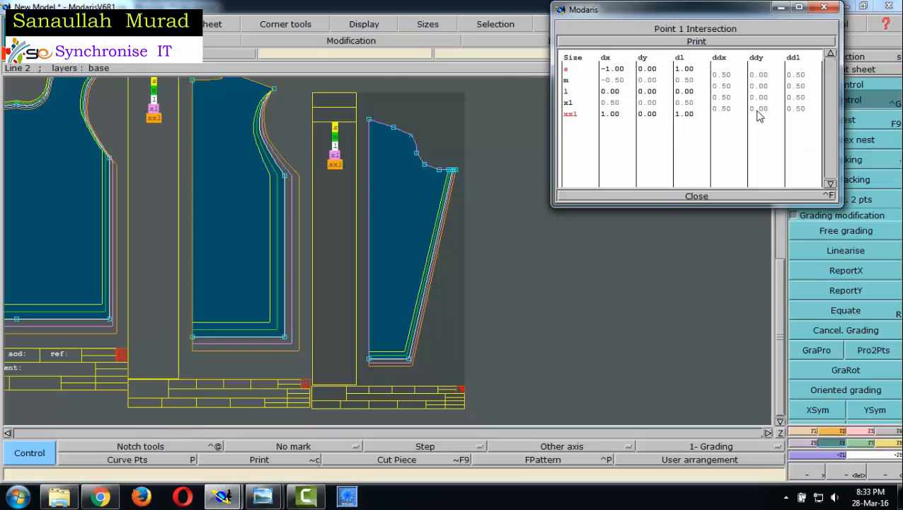
drag(758, 74, 766, 116)
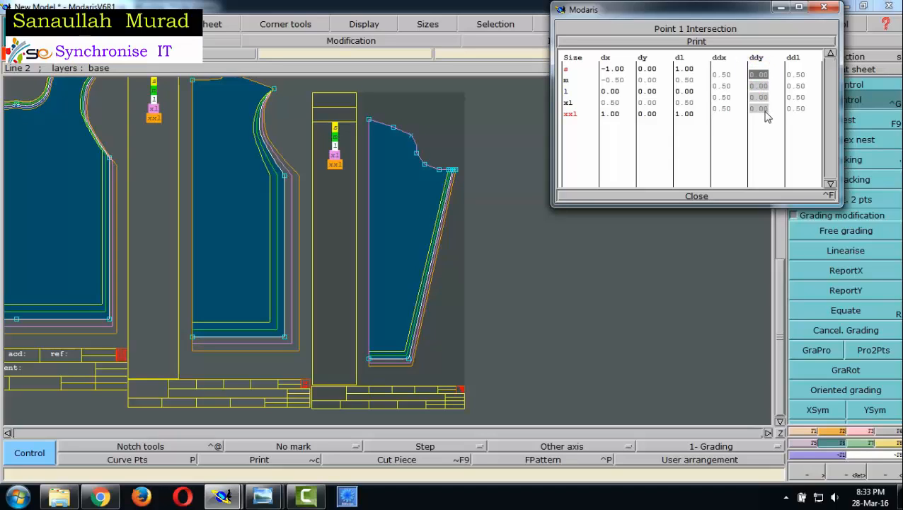
text(-1)
key(Return)
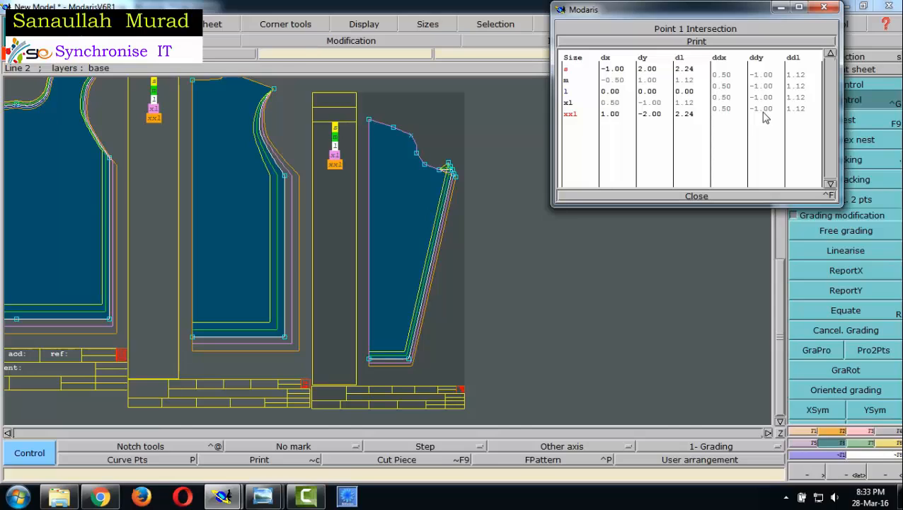
- Inspect the grading of the sleeve-cap point next to the underarm point and close the grading table
click(440, 169)
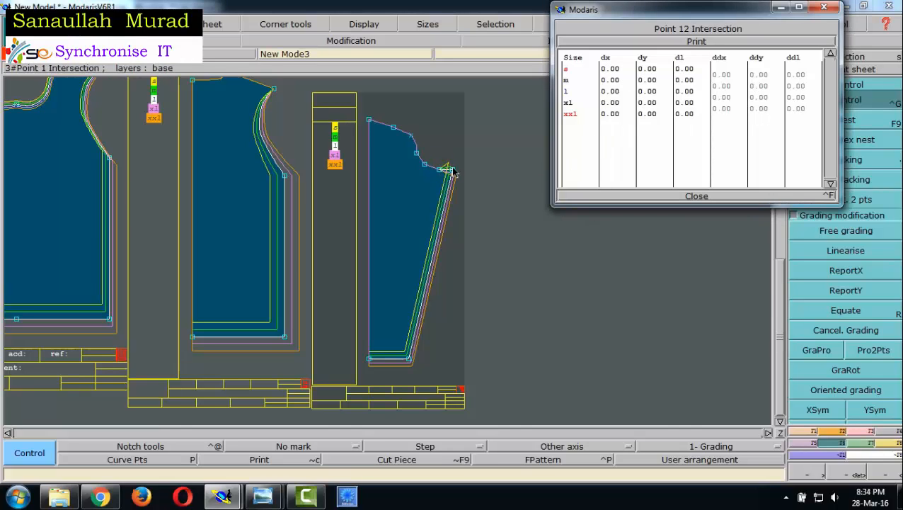
click(697, 197)
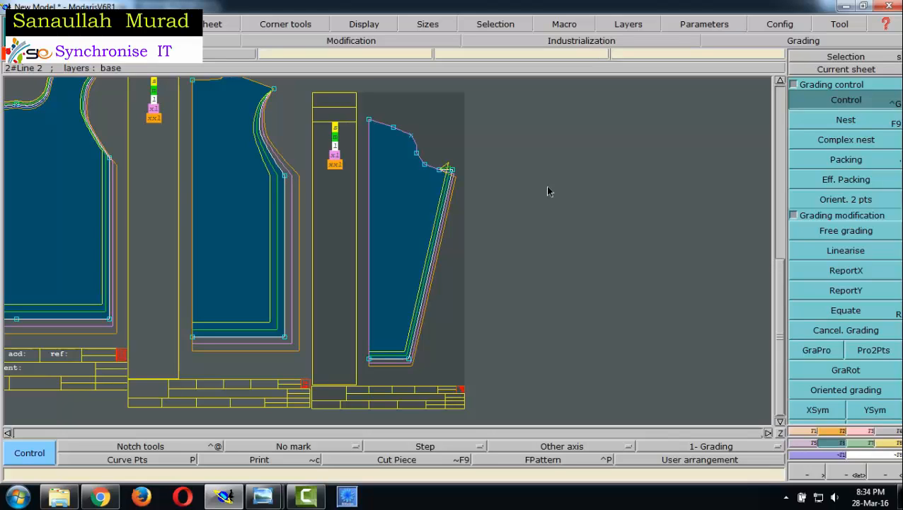
- Mirror the half sleeve about its straight centre line with Sym2Pts to create the full sleeve, and display its nest in all sizes
key(F5)
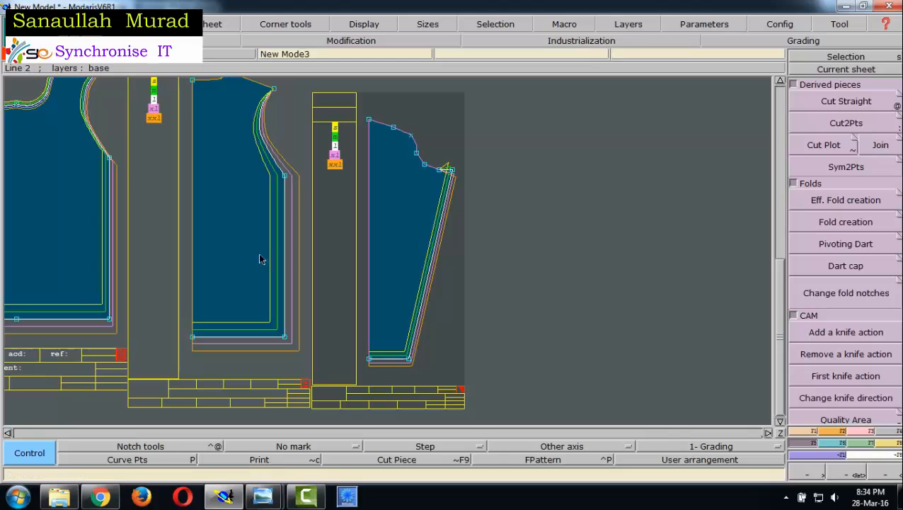
click(859, 170)
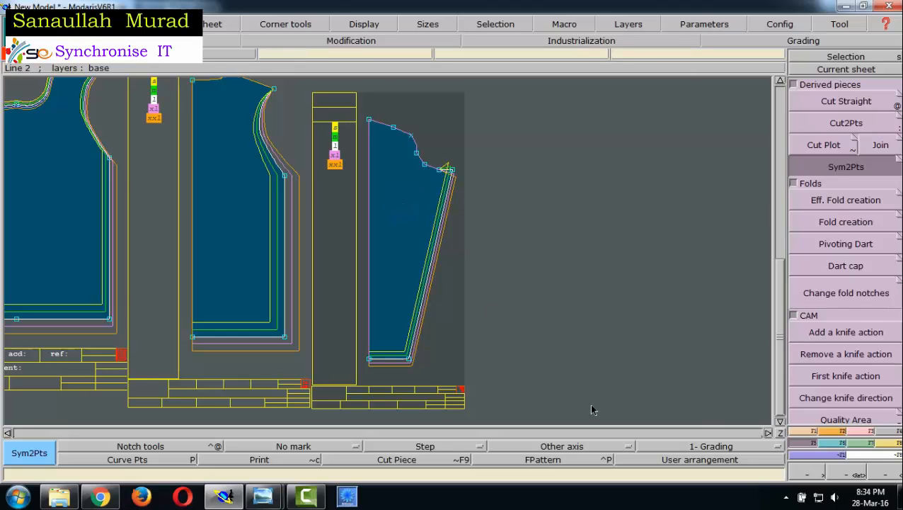
click(403, 202)
click(370, 363)
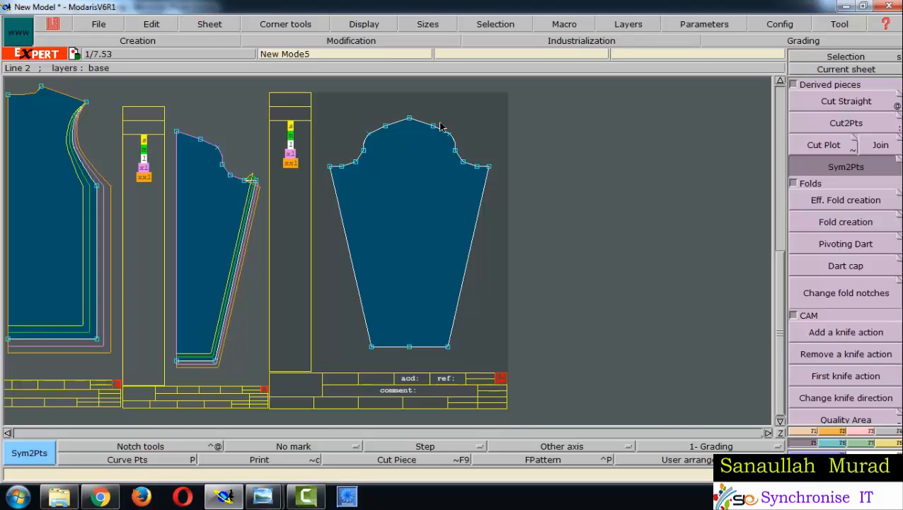
key(F10)
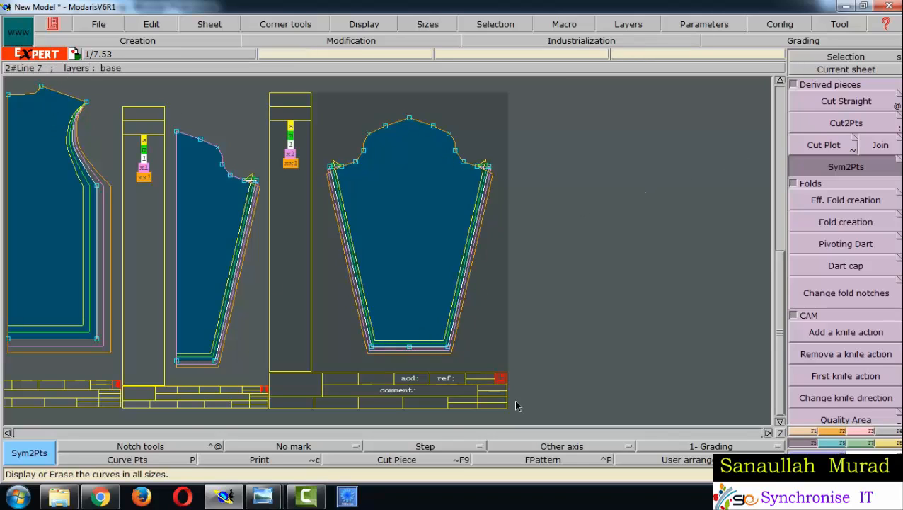
- Examine the graded nests of the body pieces, half sleeve and full sleeve across the neighbouring sheets
click(7, 433)
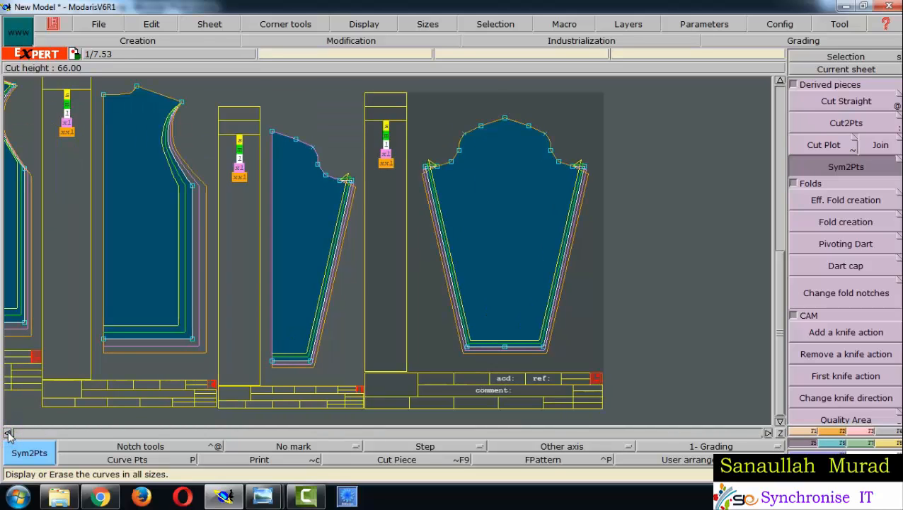
click(7, 432)
click(8, 433)
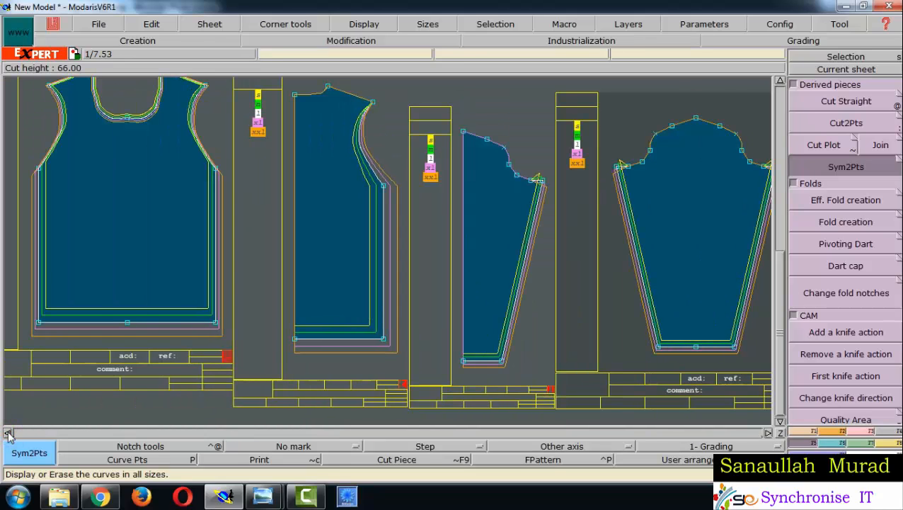
click(7, 432)
click(768, 432)
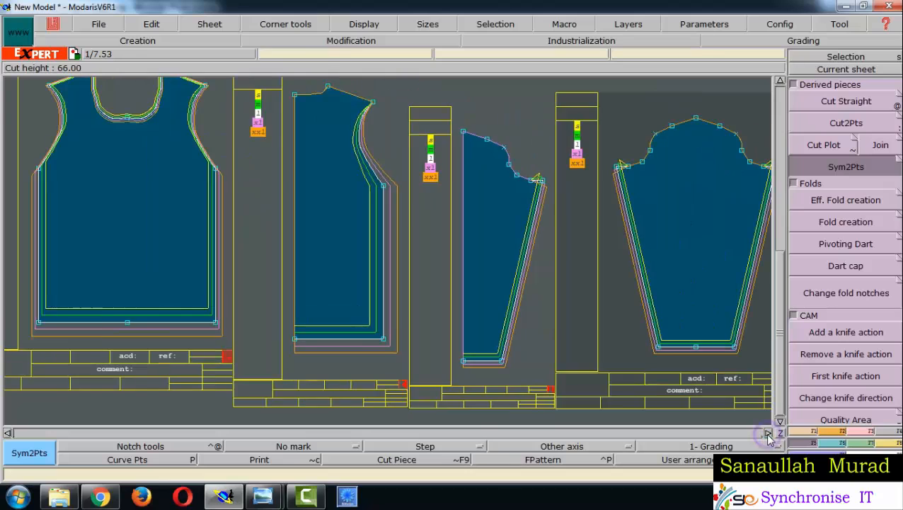
click(768, 433)
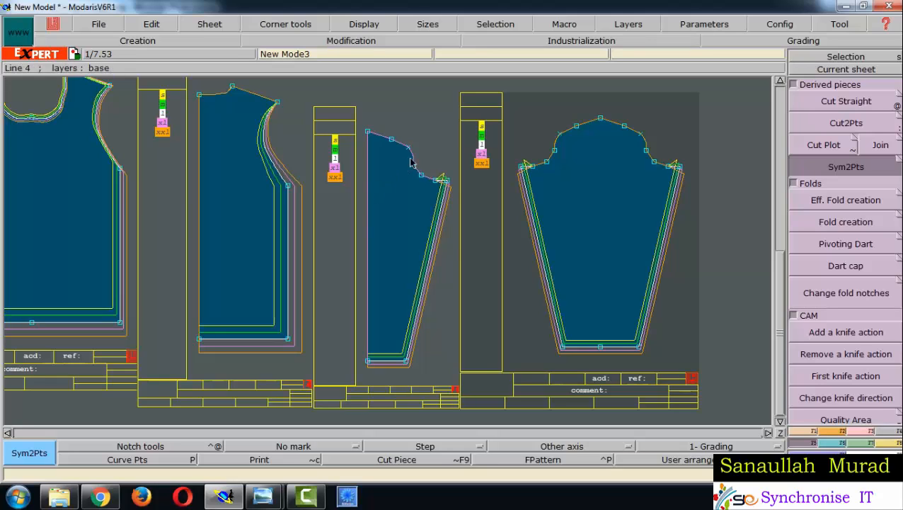
click(768, 433)
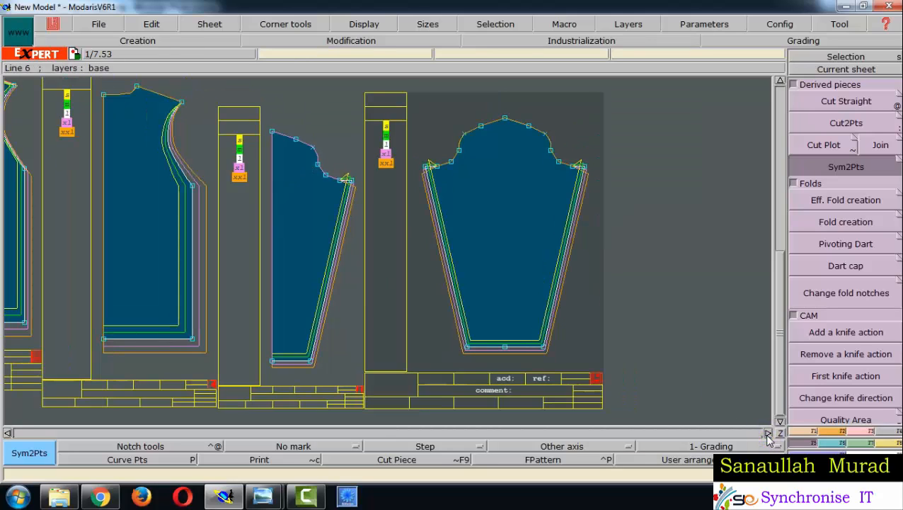
click(768, 432)
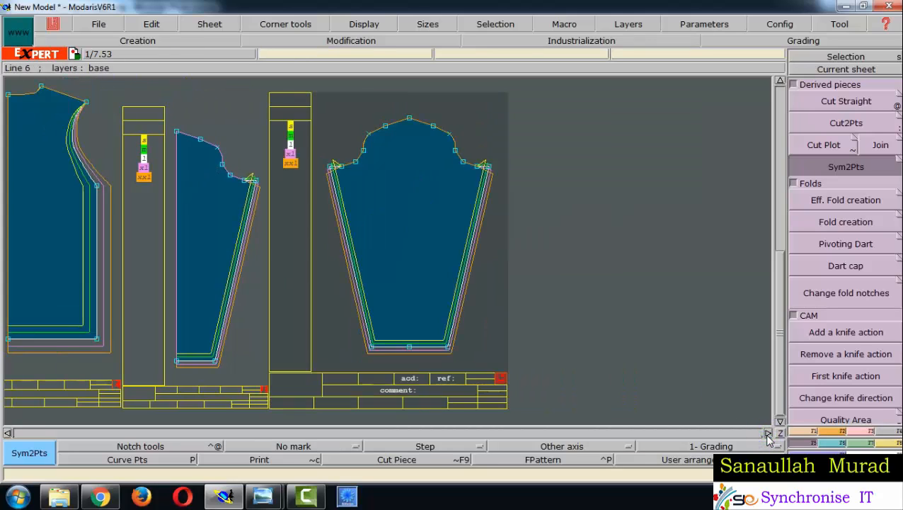
click(8, 432)
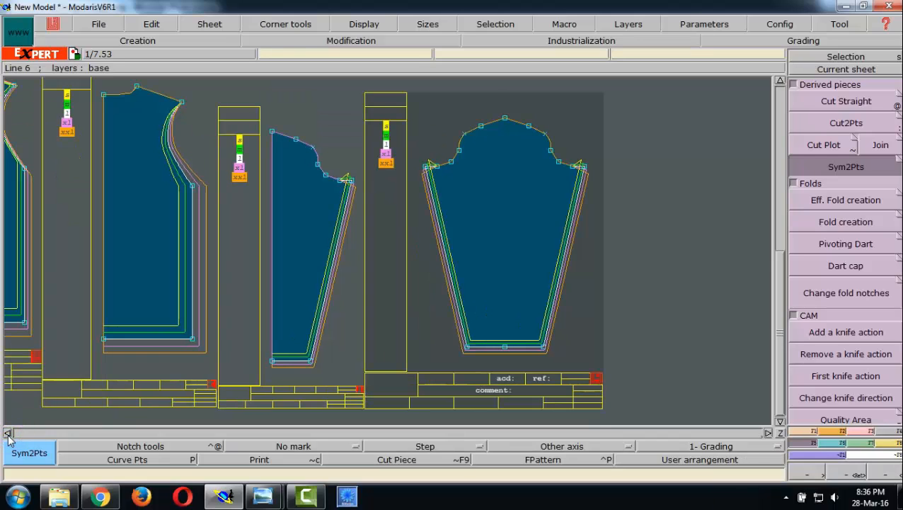